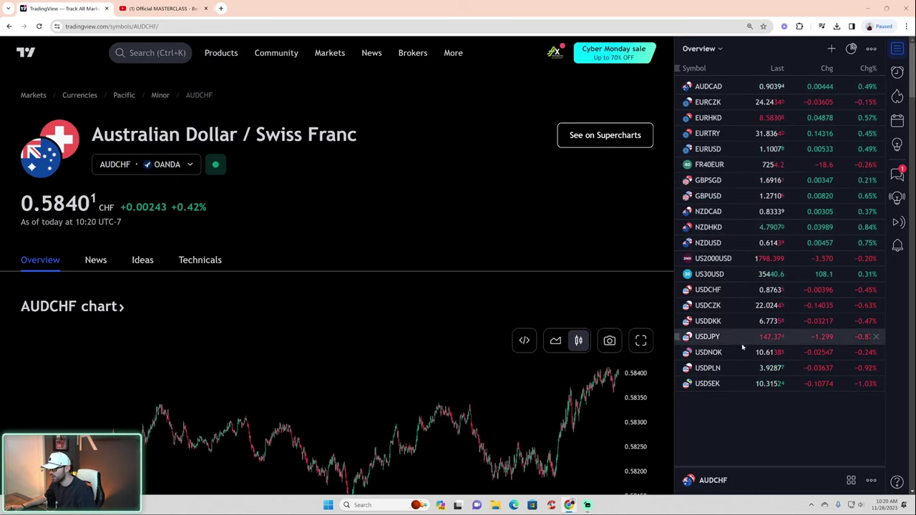
Step: Open the AUDCAD pair from the watchlist in Supercharts and frame its latest long trade
{"action": "left_click", "coordinate": [742, 86]}
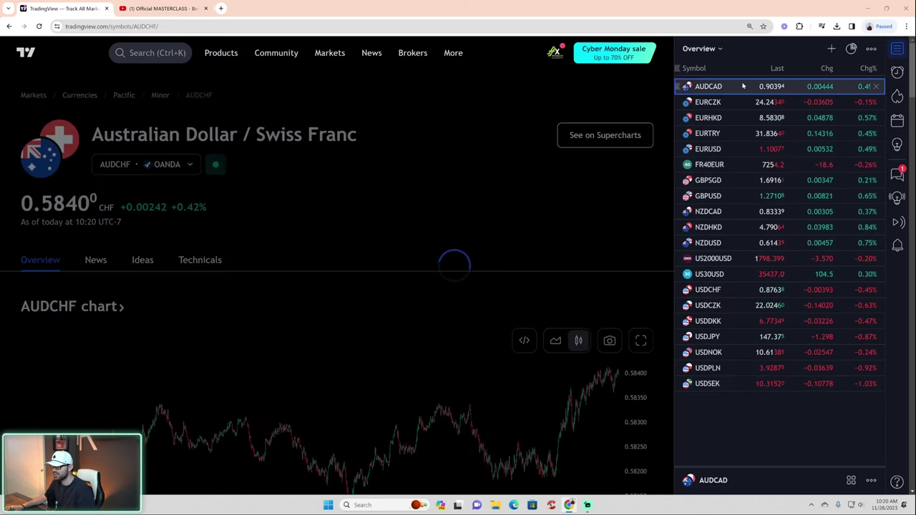
{"action": "left_click", "coordinate": [601, 136]}
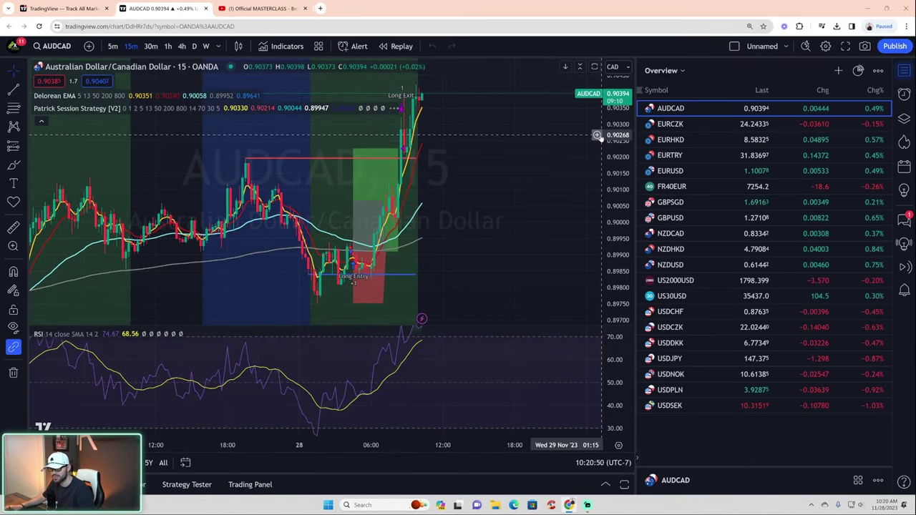
{"action": "scroll", "coordinate": [524, 314], "scroll_direction": "down", "scroll_amount": 2}
{"action": "left_click_drag", "start_coordinate": [613, 158], "coordinate": [613, 228]}
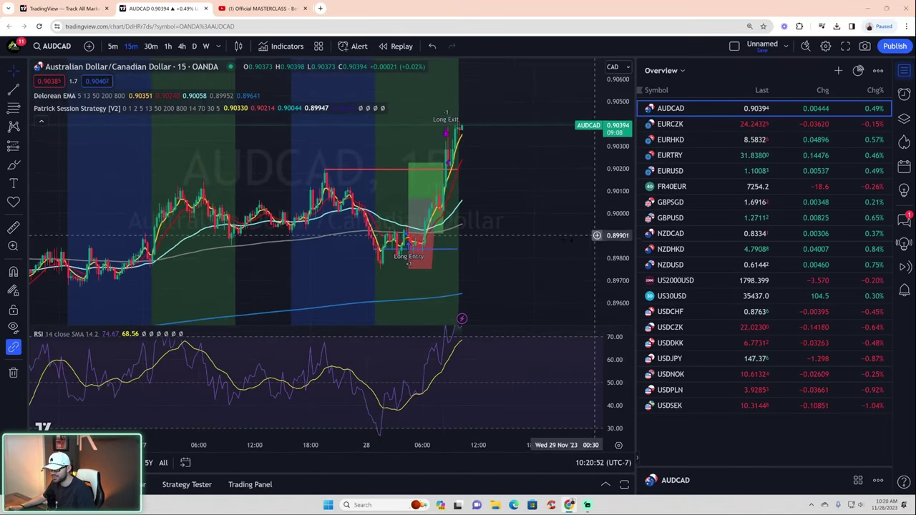
{"action": "scroll", "coordinate": [547, 242], "scroll_direction": "up", "scroll_amount": 2}
{"action": "scroll", "coordinate": [548, 244], "scroll_direction": "up", "scroll_amount": 4}
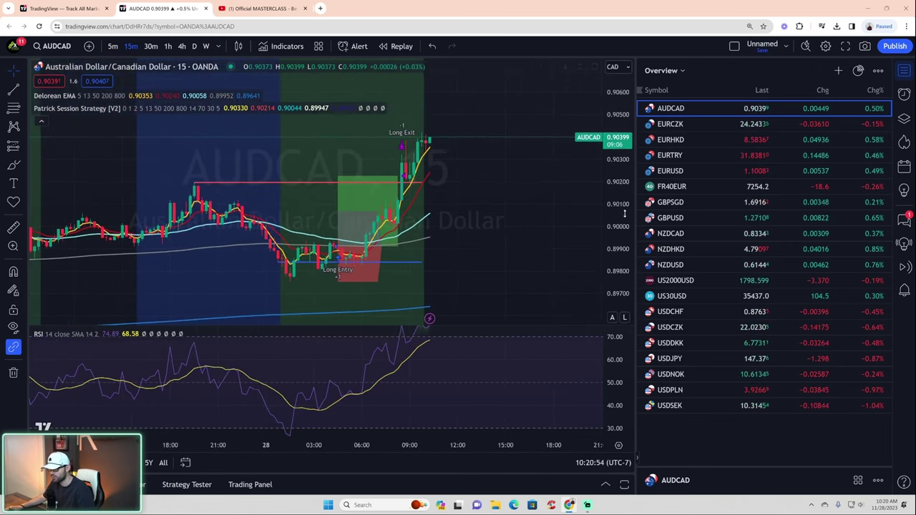
Step: Examine the AUDCAD long trade from entry to exit against the session high and low lines on the 15-minute chart
{"action": "left_click_drag", "start_coordinate": [497, 270], "coordinate": [519, 281]}
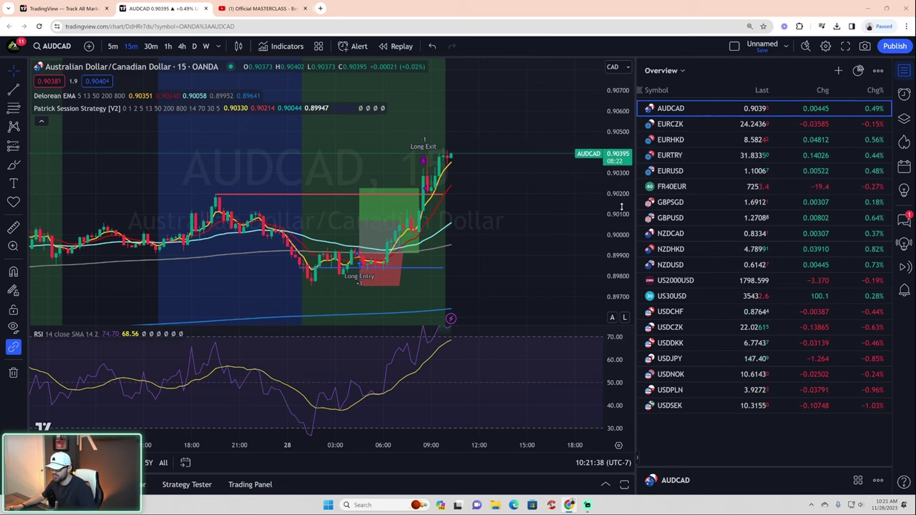
{"action": "scroll", "coordinate": [419, 202], "scroll_direction": "up", "scroll_amount": 4}
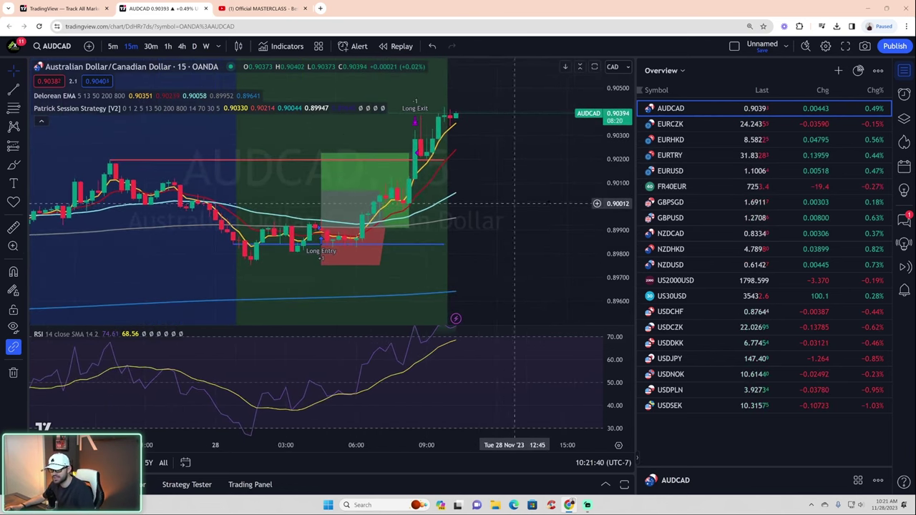
{"action": "left_click_drag", "start_coordinate": [613, 222], "coordinate": [613, 177]}
{"action": "left_click_drag", "start_coordinate": [521, 223], "coordinate": [551, 226]}
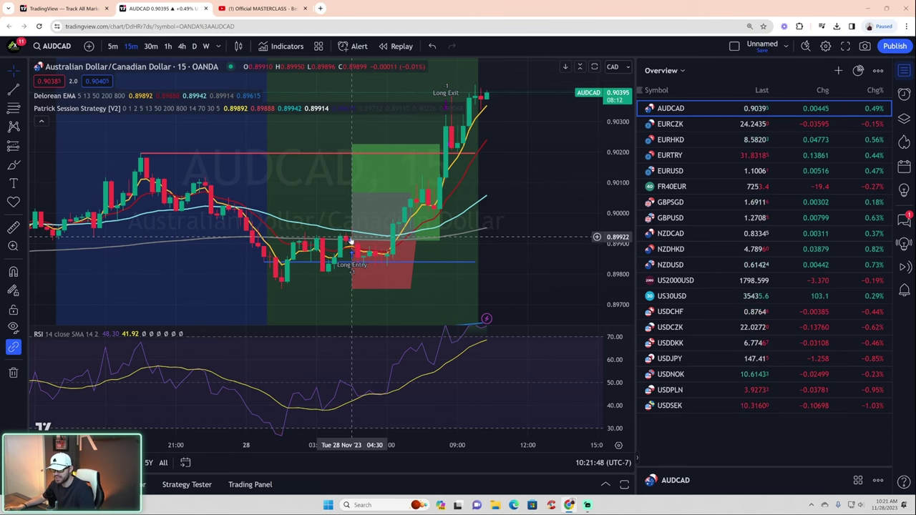
{"action": "scroll", "coordinate": [521, 251], "scroll_direction": "down", "scroll_amount": 3}
{"action": "left_click_drag", "start_coordinate": [618, 203], "coordinate": [576, 240]}
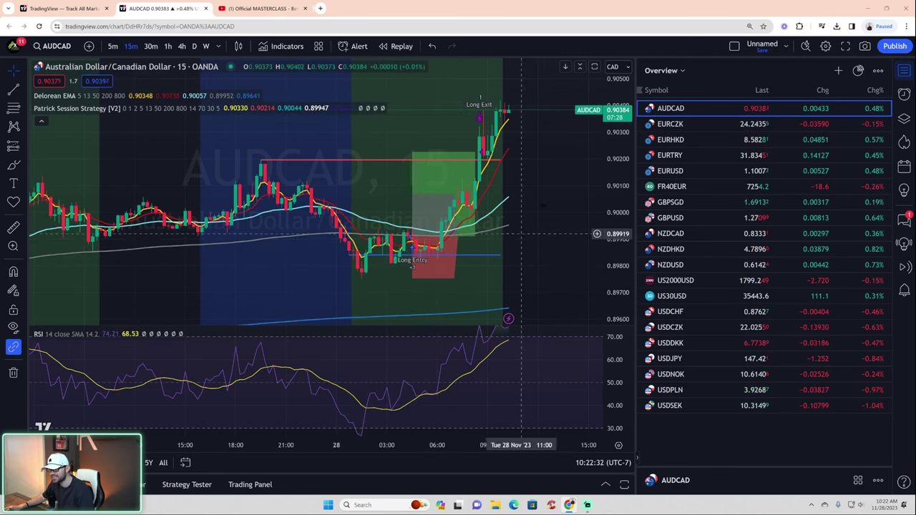
{"action": "left_click_drag", "start_coordinate": [617, 176], "coordinate": [617, 216]}
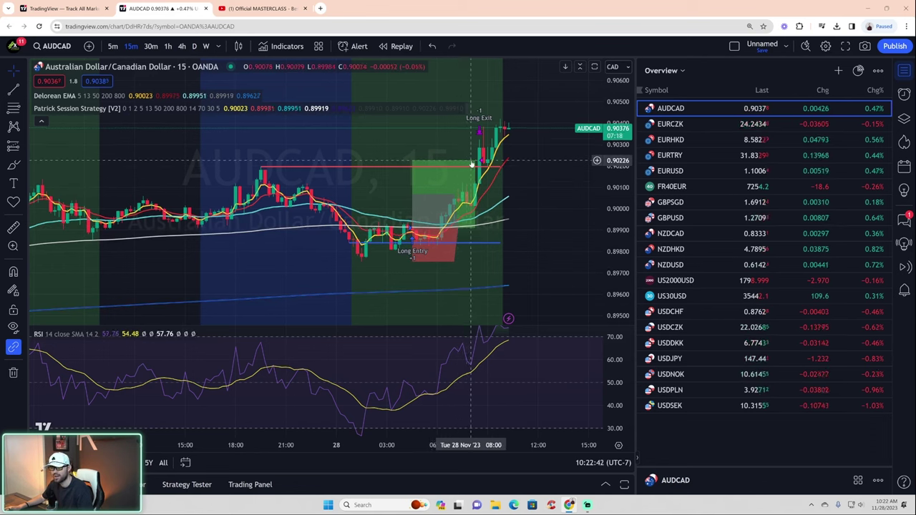
Step: Display the EURCZK chart and examine its short trade with the full stop and target zones in view
{"action": "left_click", "coordinate": [685, 124]}
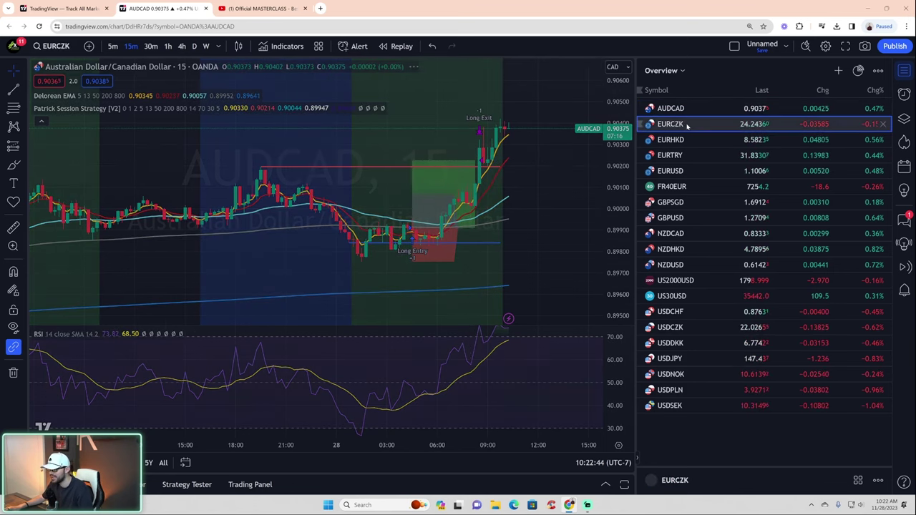
{"action": "scroll", "coordinate": [443, 211], "scroll_direction": "down", "scroll_amount": 3}
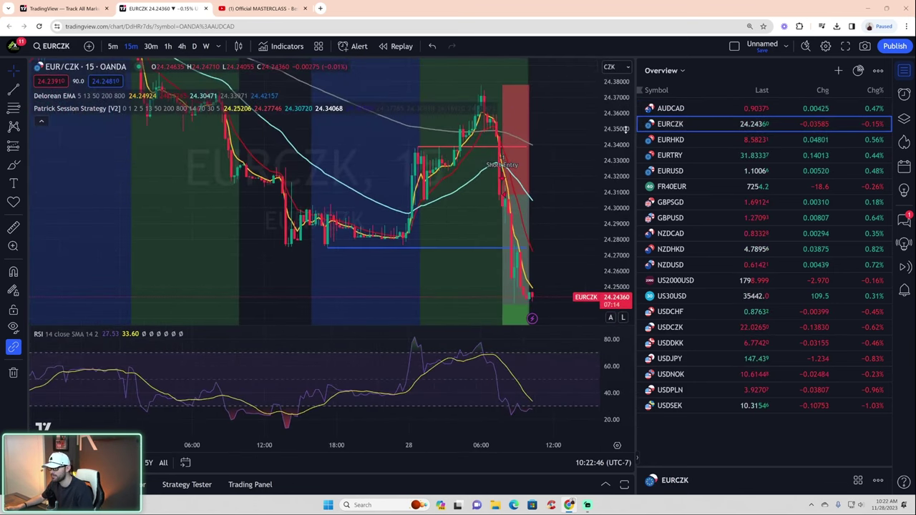
{"action": "left_click_drag", "start_coordinate": [621, 131], "coordinate": [532, 233]}
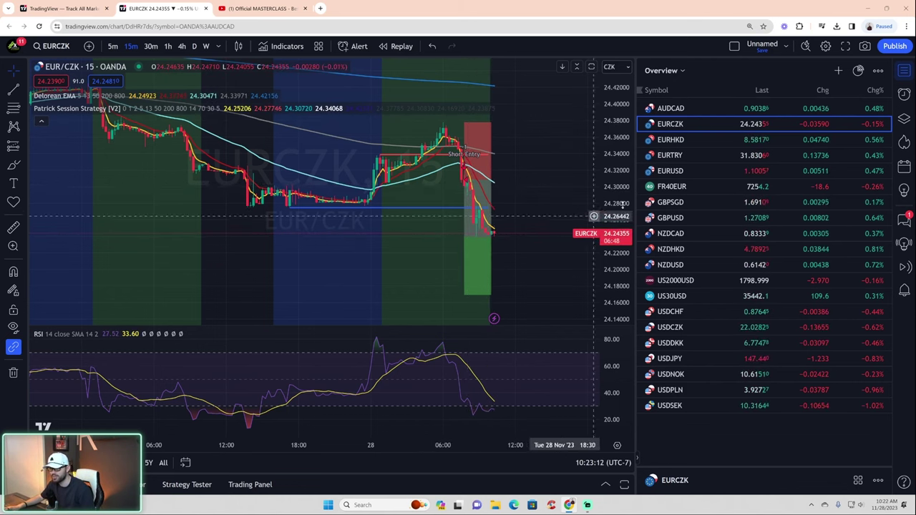
Step: Display the EURHKD chart and examine its 28 November long trade from entry to exit
{"action": "left_click", "coordinate": [712, 146]}
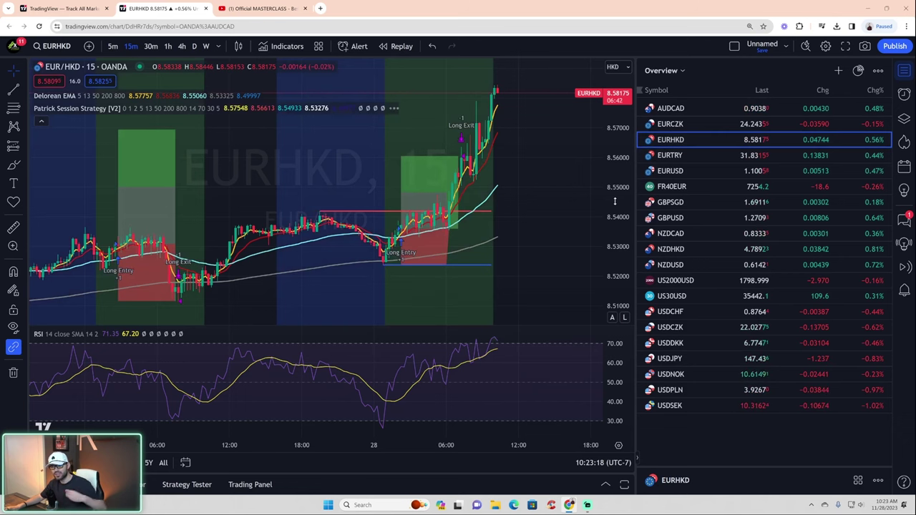
{"action": "scroll", "coordinate": [428, 214], "scroll_direction": "up", "scroll_amount": 2}
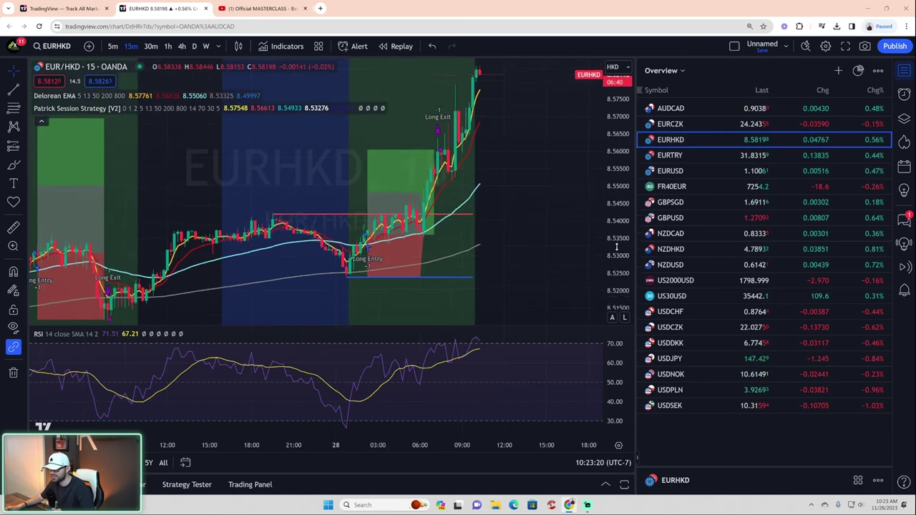
{"action": "scroll", "coordinate": [497, 240], "scroll_direction": "up", "scroll_amount": 3}
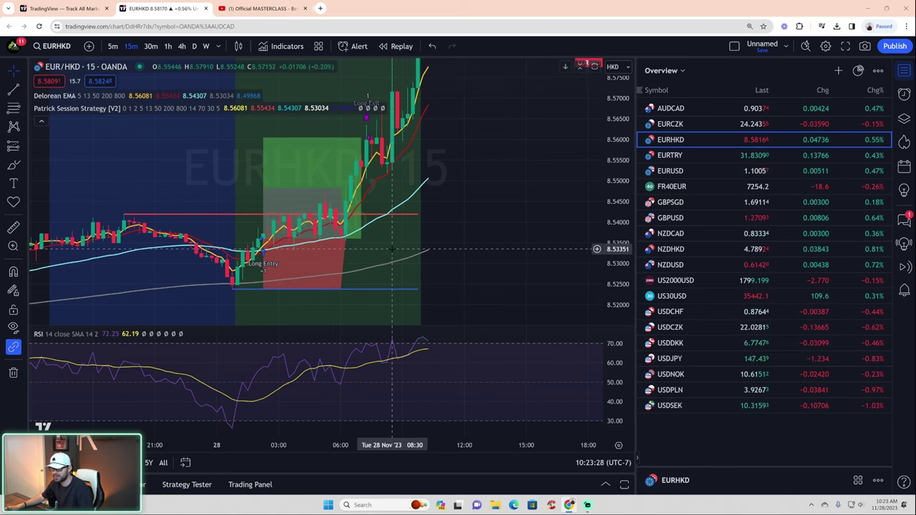
{"action": "scroll", "coordinate": [447, 251], "scroll_direction": "up", "scroll_amount": 1}
{"action": "left_click_drag", "start_coordinate": [448, 252], "coordinate": [527, 260]}
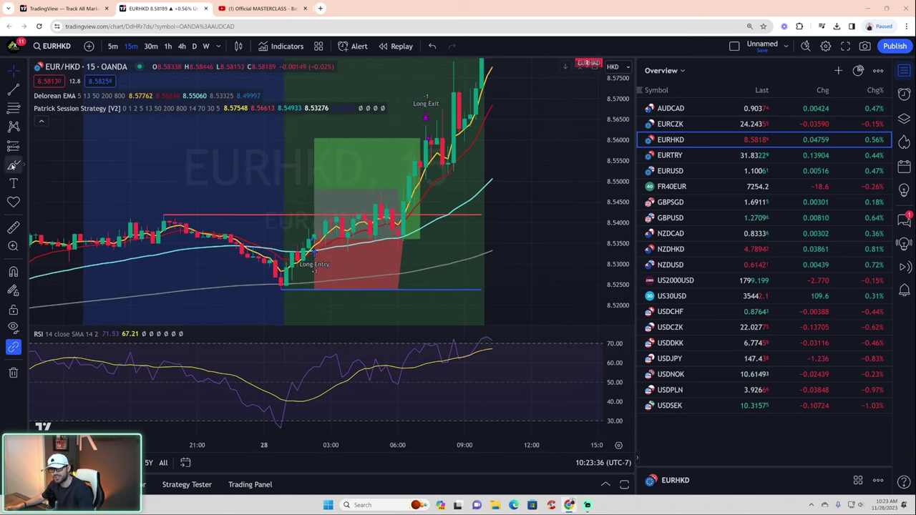
Step: Magnify the EURHKD candles around the blue session low line to inspect them, and restore the view of the whole trade
{"action": "left_click", "coordinate": [13, 245]}
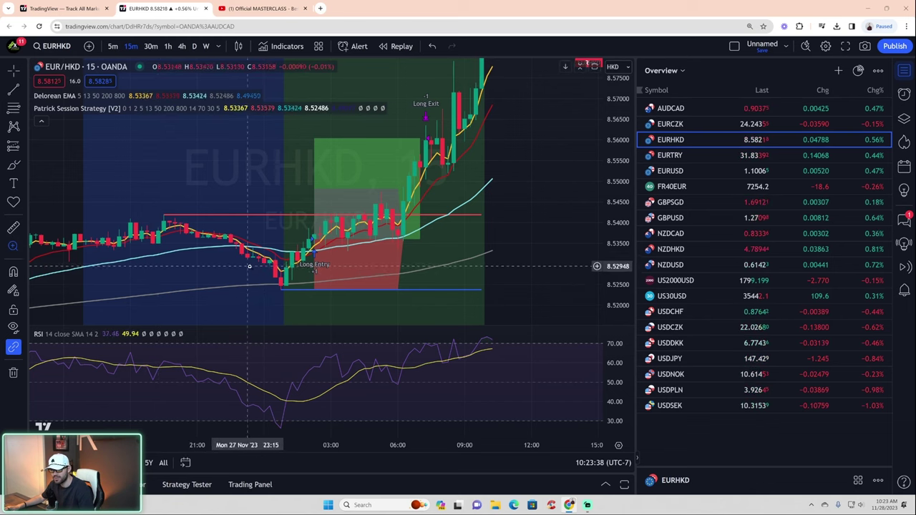
{"action": "left_click_drag", "start_coordinate": [248, 264], "coordinate": [347, 312]}
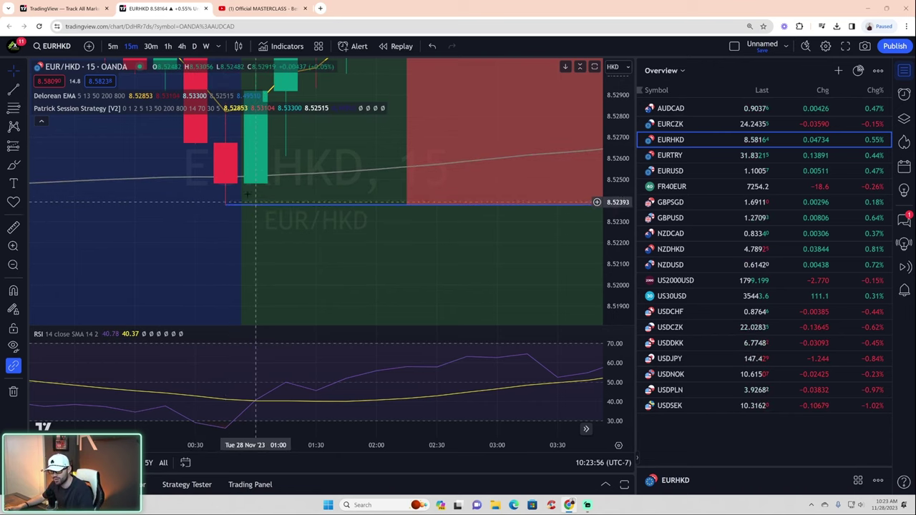
{"action": "scroll", "coordinate": [288, 250], "scroll_direction": "down", "scroll_amount": 9}
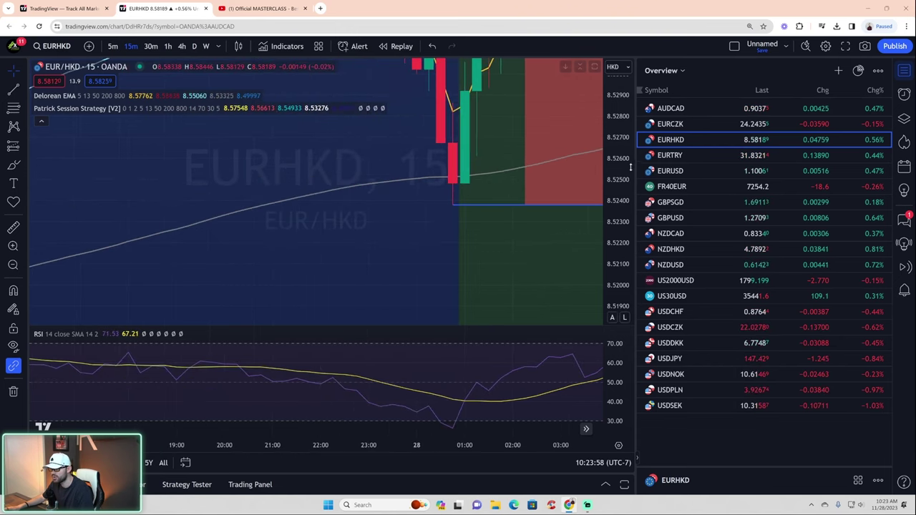
{"action": "scroll", "coordinate": [500, 272], "scroll_direction": "down", "scroll_amount": 5}
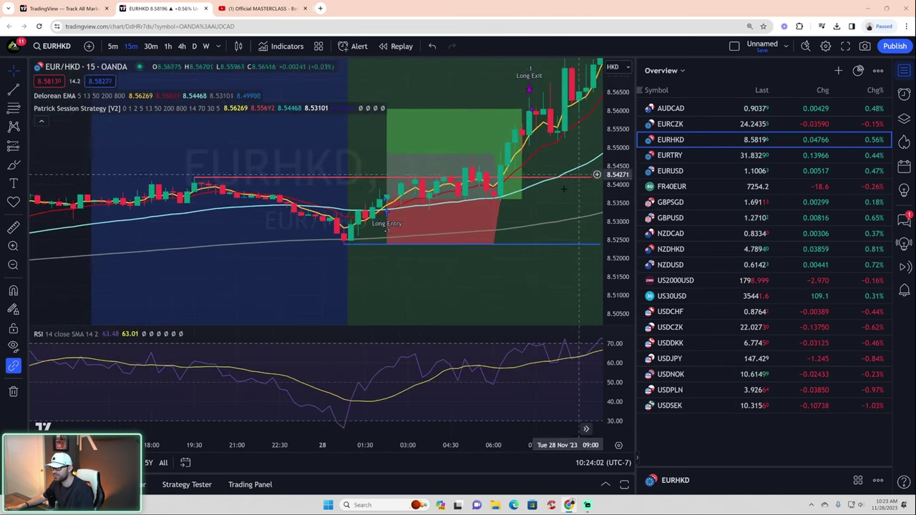
{"action": "left_click_drag", "start_coordinate": [483, 208], "coordinate": [407, 243]}
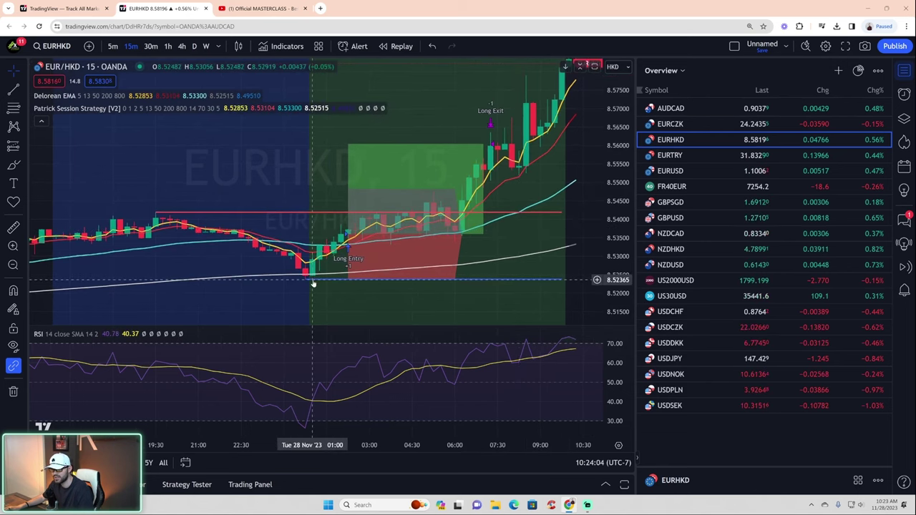
Step: Examine the long trade on the EURTRY chart and the matching one on the EURUSD chart
{"action": "left_click", "coordinate": [688, 156]}
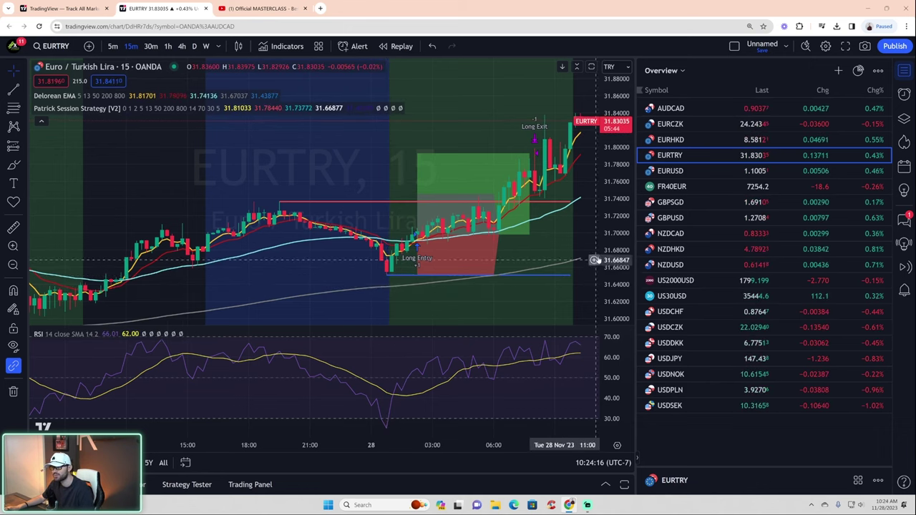
{"action": "left_click_drag", "start_coordinate": [619, 237], "coordinate": [620, 224]}
{"action": "left_click_drag", "start_coordinate": [550, 247], "coordinate": [510, 246]}
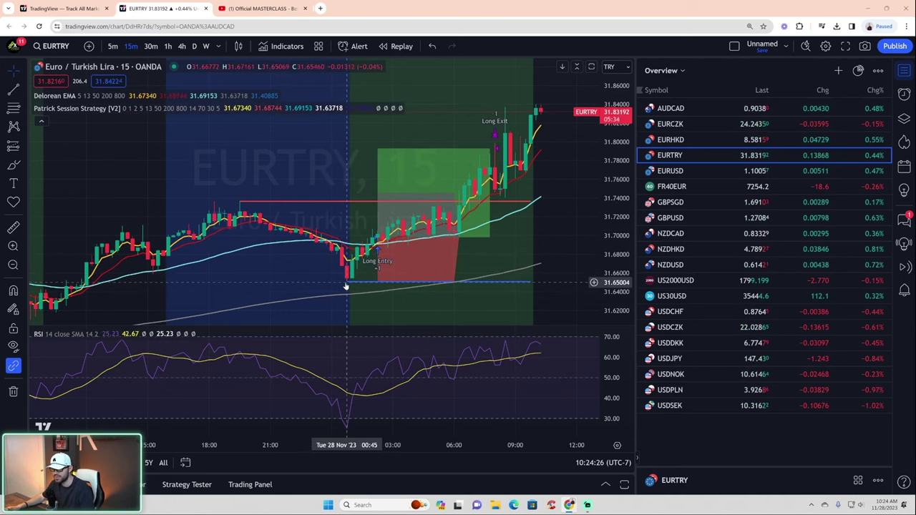
{"action": "left_click", "coordinate": [704, 171]}
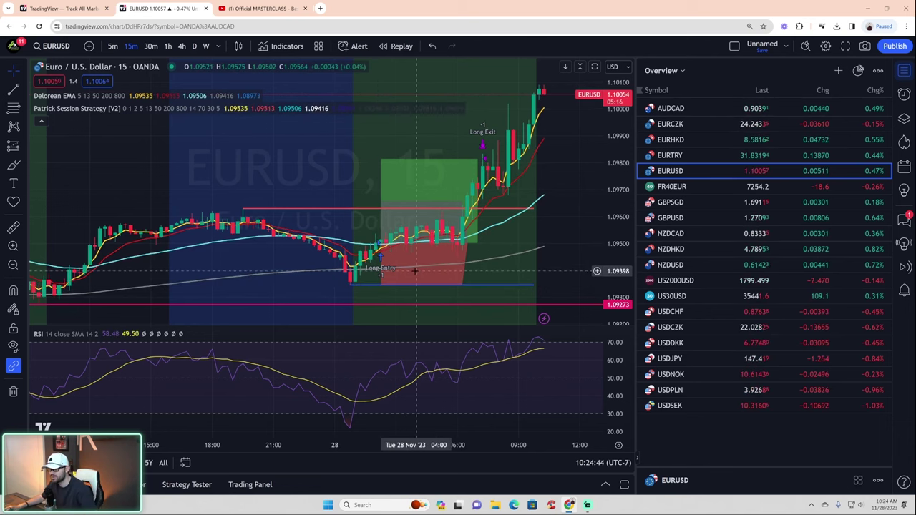
Step: Display the FR40EUR chart and examine its long entry relative to the moving averages and session lines
{"action": "left_click", "coordinate": [654, 187]}
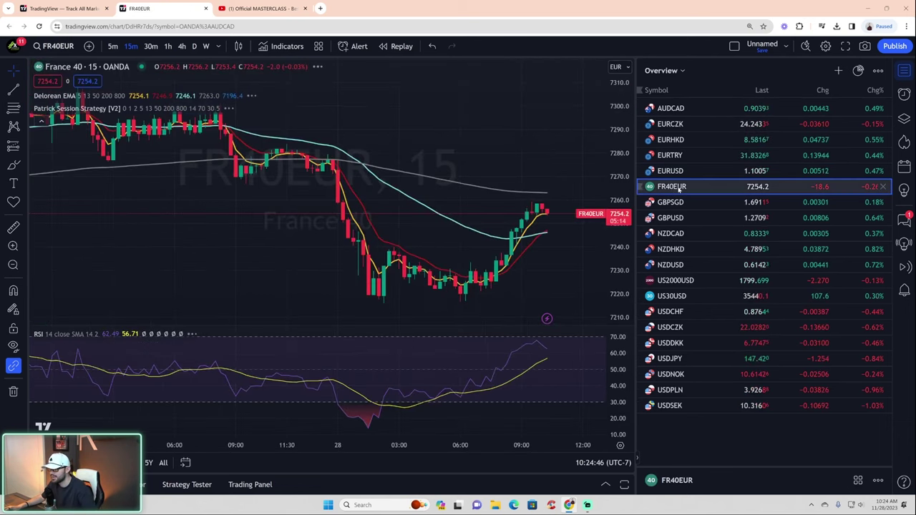
{"action": "scroll", "coordinate": [438, 235], "scroll_direction": "down", "scroll_amount": 4}
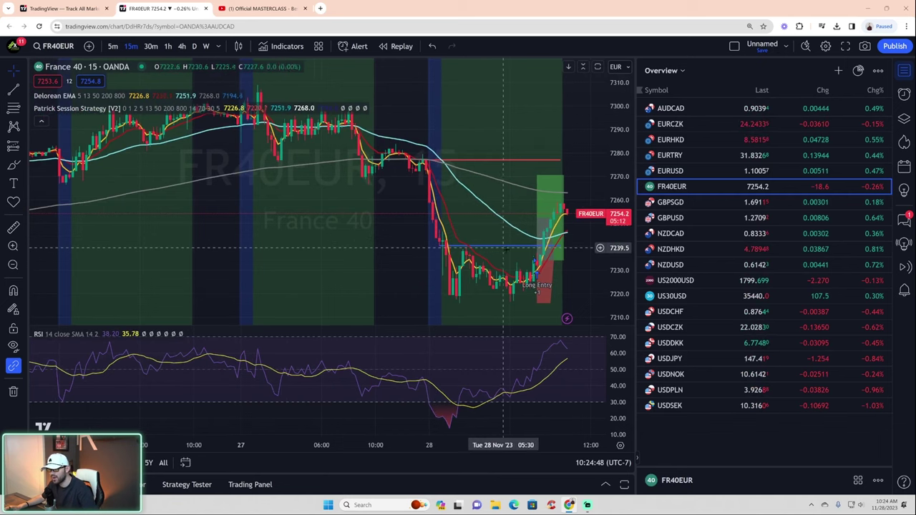
{"action": "scroll", "coordinate": [506, 249], "scroll_direction": "up", "scroll_amount": 5}
{"action": "scroll", "coordinate": [513, 254], "scroll_direction": "up", "scroll_amount": 5}
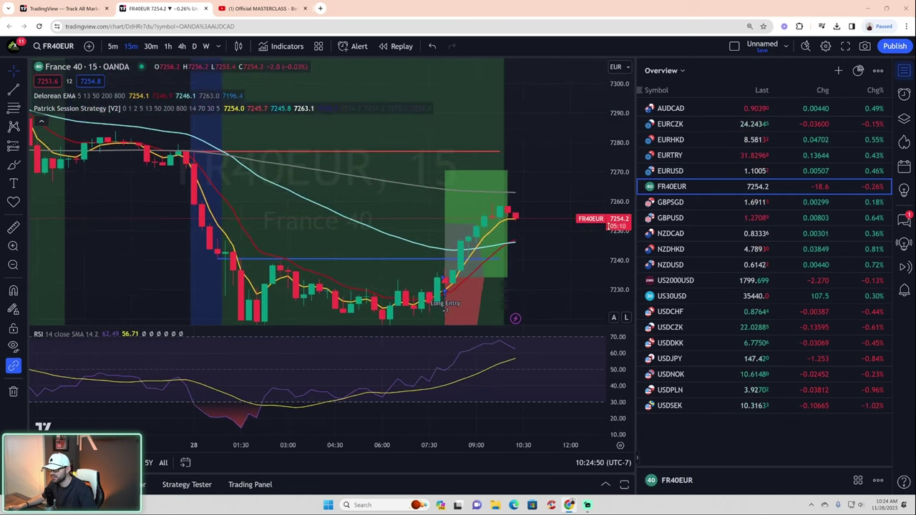
{"action": "left_click_drag", "start_coordinate": [554, 229], "coordinate": [549, 224]}
{"action": "scroll", "coordinate": [550, 225], "scroll_direction": "up", "scroll_amount": 2}
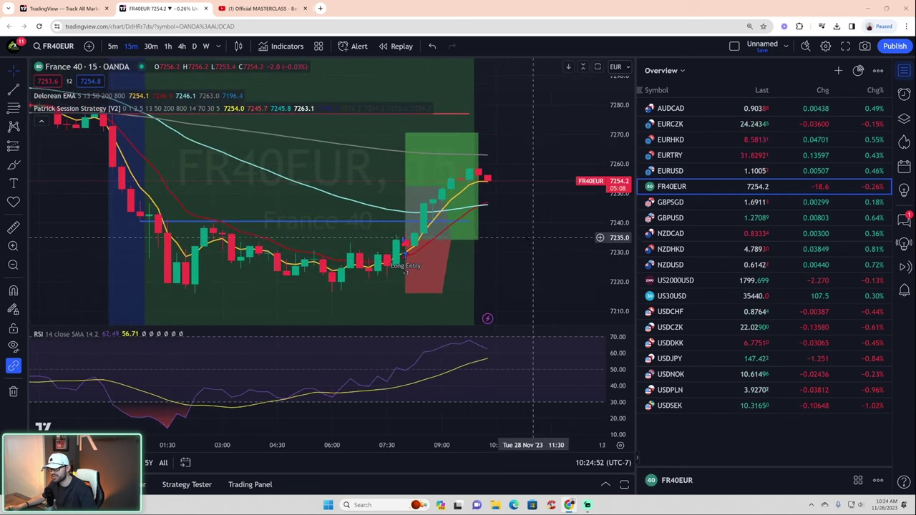
{"action": "scroll", "coordinate": [357, 271], "scroll_direction": "down", "scroll_amount": 3}
{"action": "scroll", "coordinate": [356, 272], "scroll_direction": "down", "scroll_amount": 1}
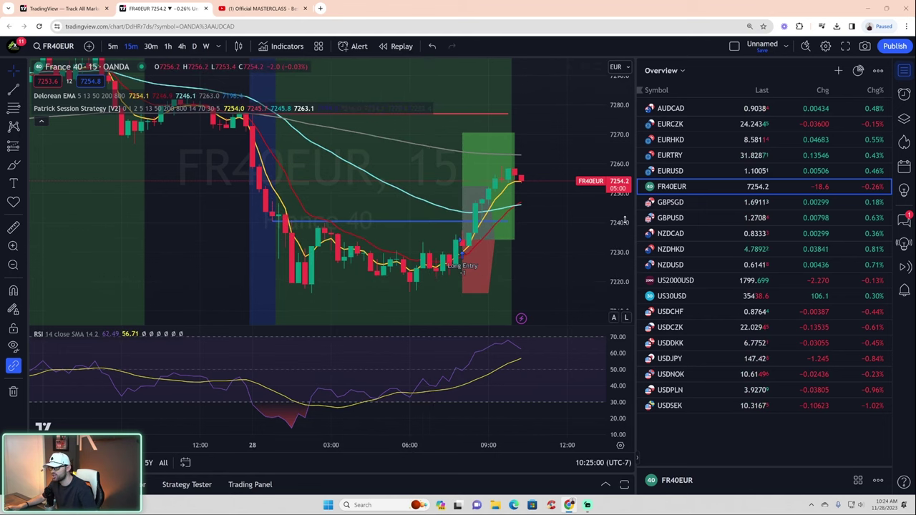
{"action": "left_click_drag", "start_coordinate": [624, 222], "coordinate": [624, 299]}
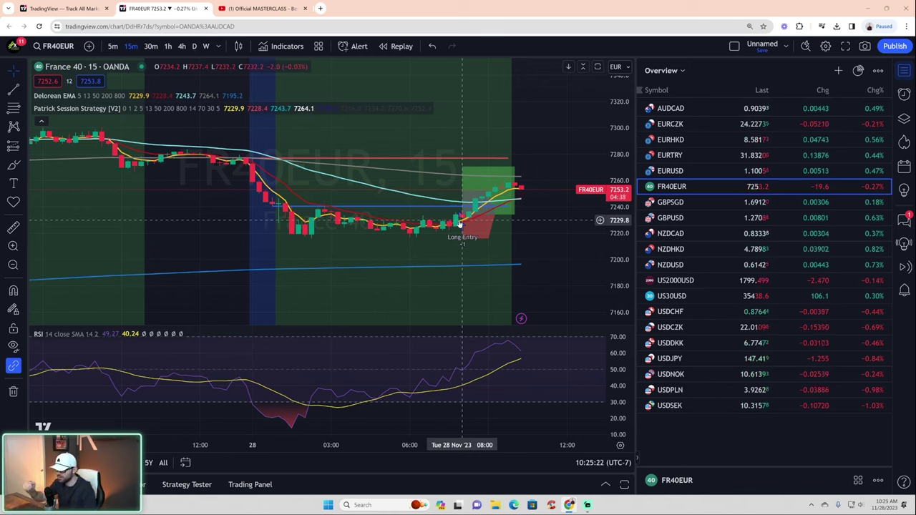
Step: Display the GBPSGD chart and delete the pink horizontal ray just below the blue session low line
{"action": "left_click", "coordinate": [685, 203]}
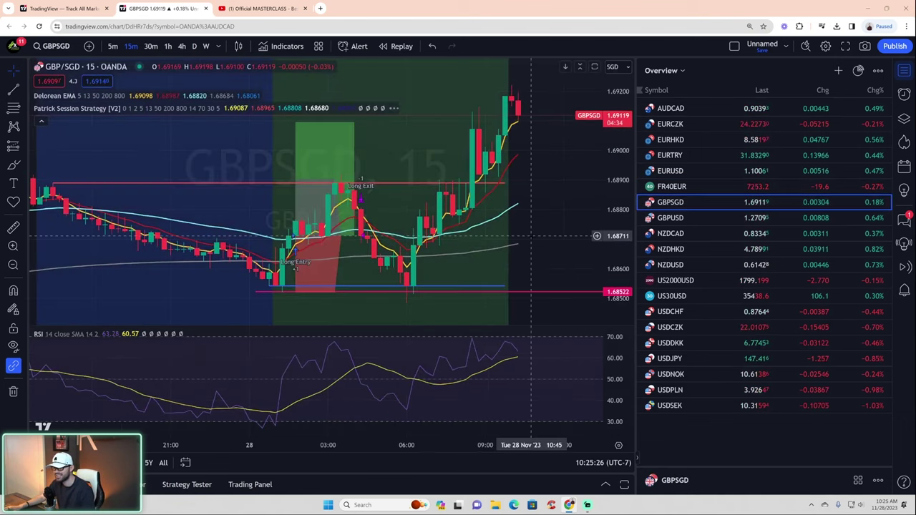
{"action": "scroll", "coordinate": [533, 258], "scroll_direction": "down", "scroll_amount": 3}
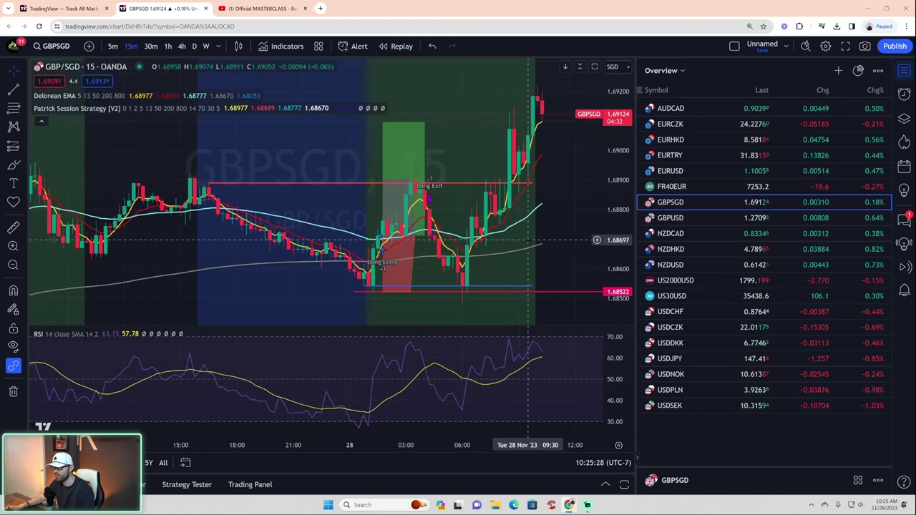
{"action": "left_click", "coordinate": [549, 293]}
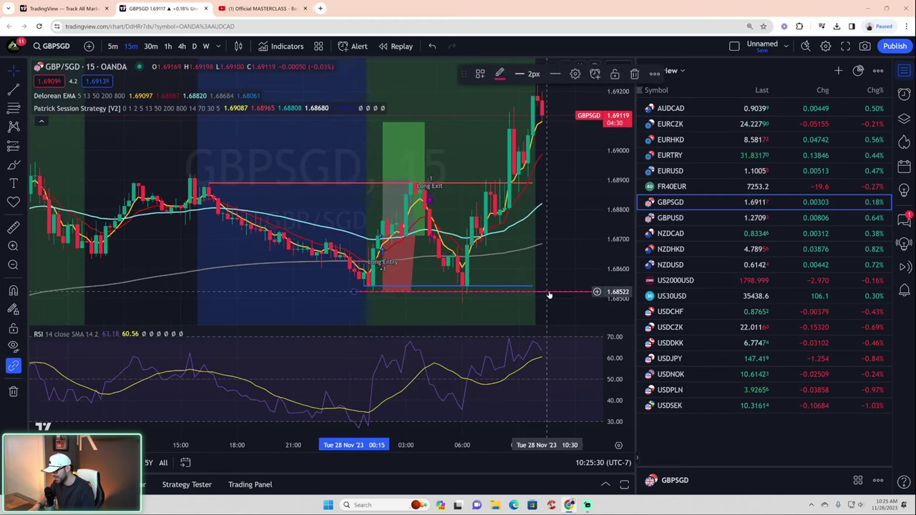
{"action": "key", "text": "Delete"}
{"action": "scroll", "coordinate": [547, 292], "scroll_direction": "up", "scroll_amount": 4}
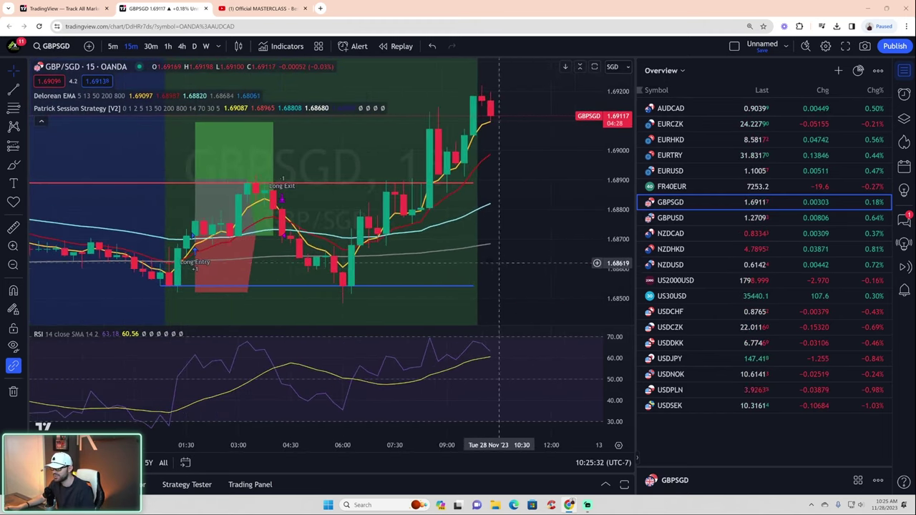
{"action": "scroll", "coordinate": [621, 253], "scroll_direction": "up", "scroll_amount": 3}
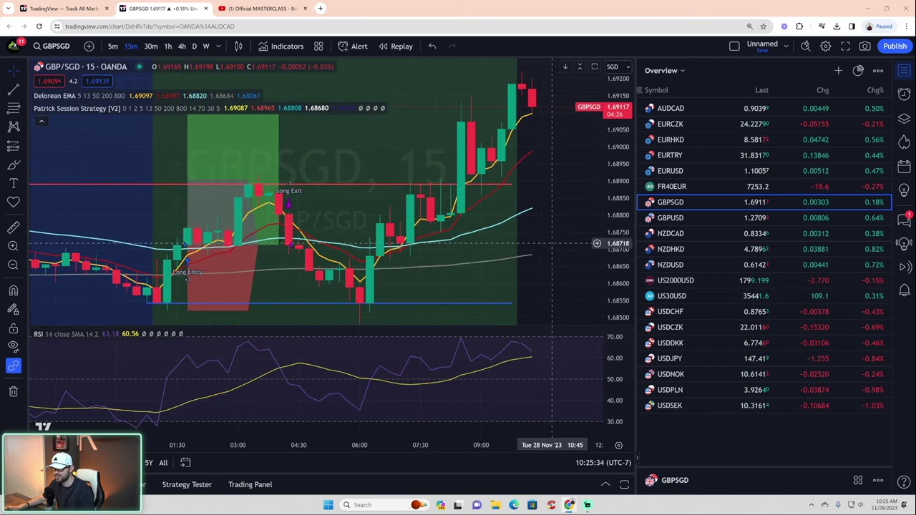
Step: Magnify the GBPSGD candles around the start of the blue session low line to inspect their wicks
{"action": "left_click_drag", "start_coordinate": [616, 207], "coordinate": [617, 243]}
{"action": "left_click_drag", "start_coordinate": [538, 258], "coordinate": [557, 267]}
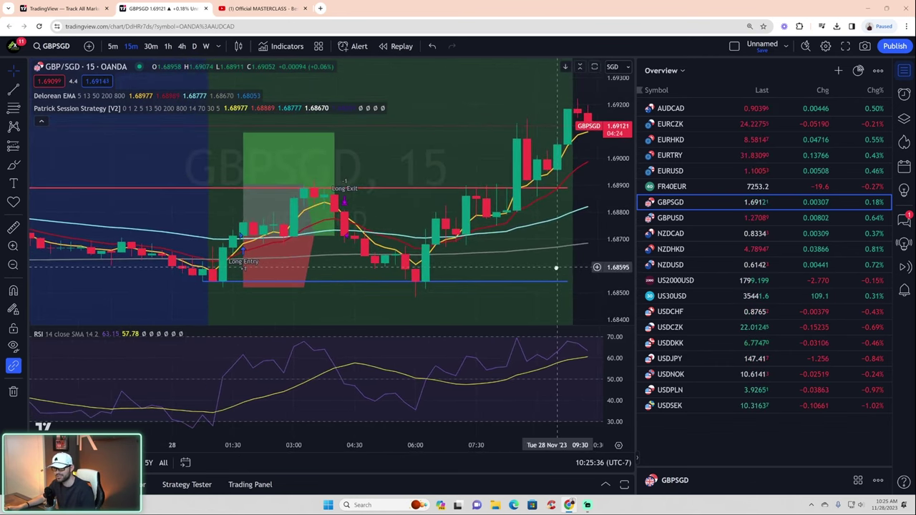
{"action": "scroll", "coordinate": [236, 279], "scroll_direction": "down", "scroll_amount": 2}
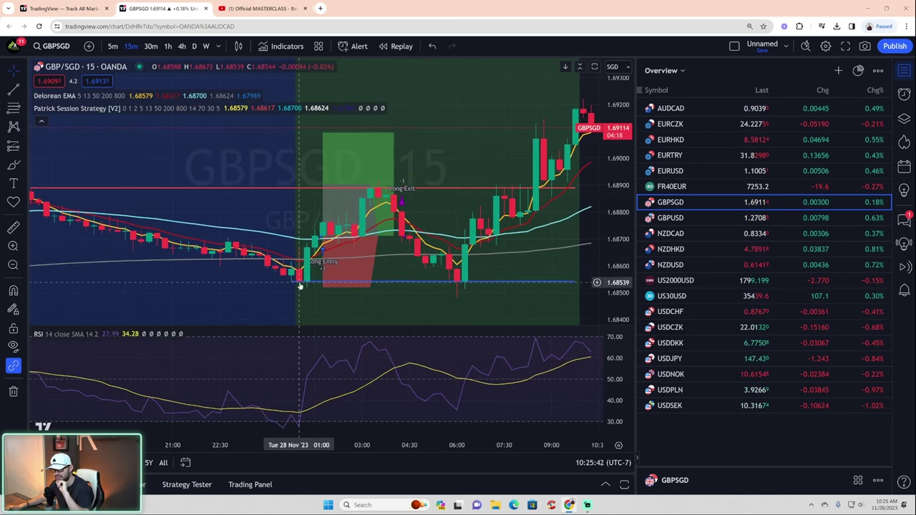
{"action": "left_click", "coordinate": [13, 246]}
{"action": "left_click_drag", "start_coordinate": [276, 277], "coordinate": [329, 295]}
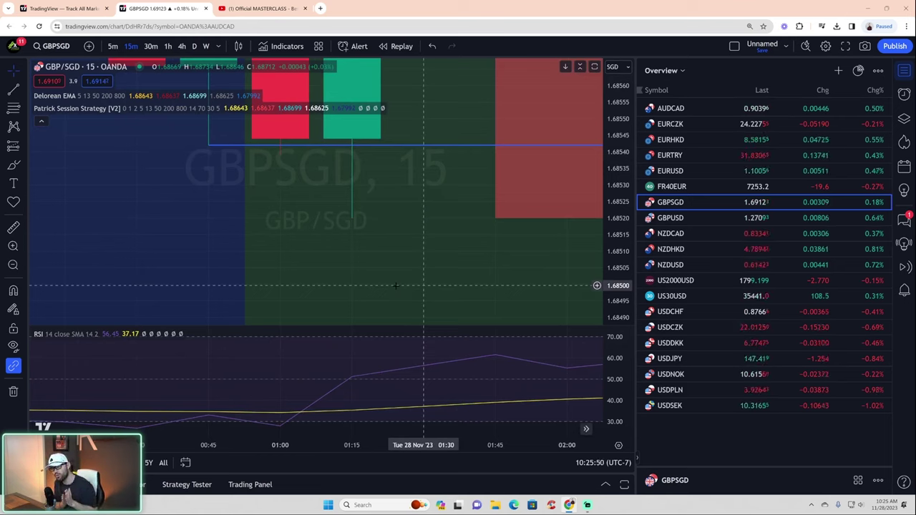
Step: Restore the view of the whole GBPSGD trade and examine its long entry and exit relative to the moving averages and session lines
{"action": "scroll", "coordinate": [396, 285], "scroll_direction": "down", "scroll_amount": 5}
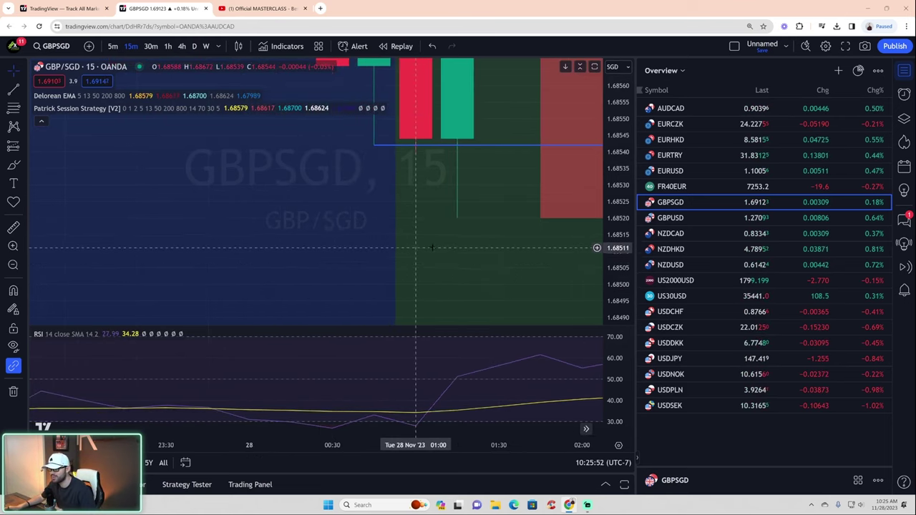
{"action": "left_click_drag", "start_coordinate": [616, 170], "coordinate": [603, 323]}
{"action": "scroll", "coordinate": [499, 233], "scroll_direction": "down", "scroll_amount": 4}
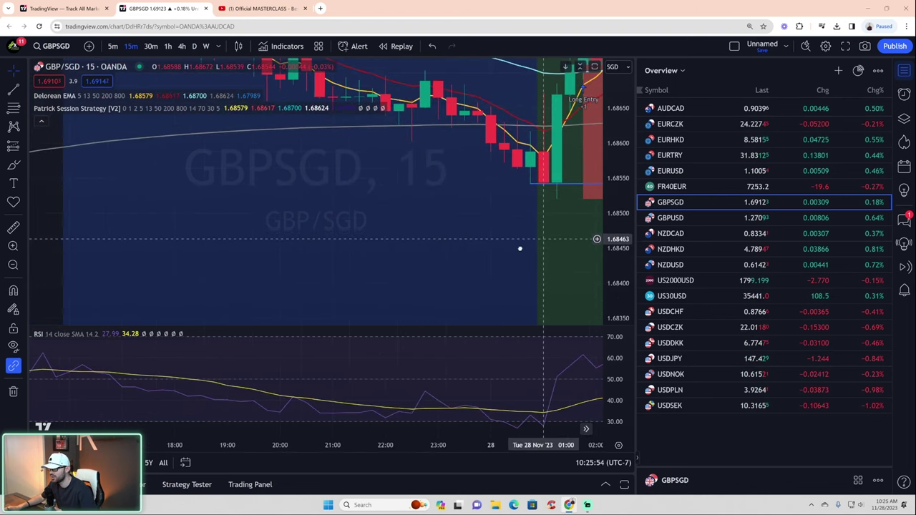
{"action": "left_click_drag", "start_coordinate": [527, 245], "coordinate": [427, 308]}
{"action": "left_click_drag", "start_coordinate": [618, 140], "coordinate": [623, 267]}
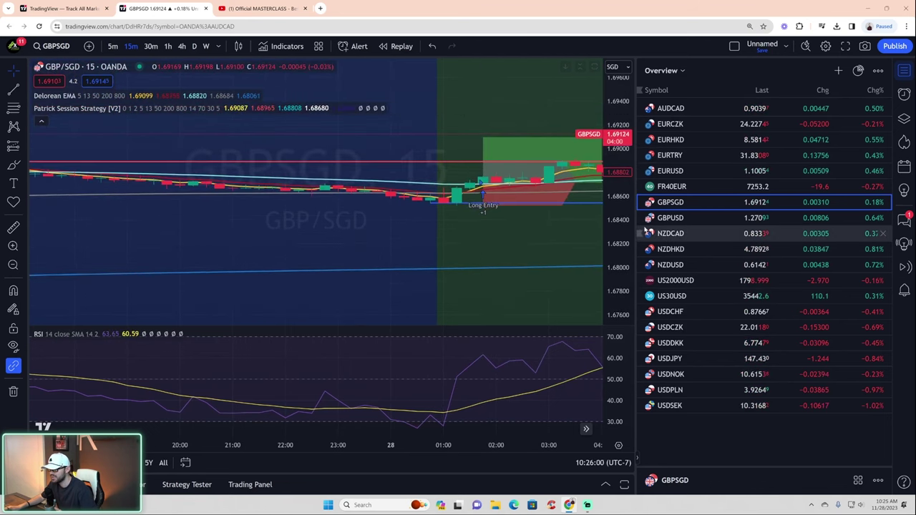
{"action": "scroll", "coordinate": [520, 307], "scroll_direction": "down", "scroll_amount": 4}
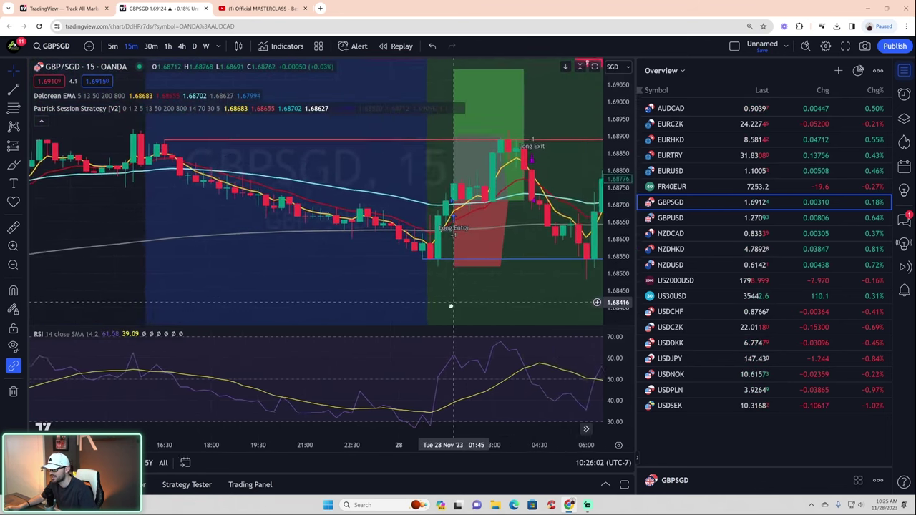
{"action": "left_click_drag", "start_coordinate": [444, 311], "coordinate": [401, 308]}
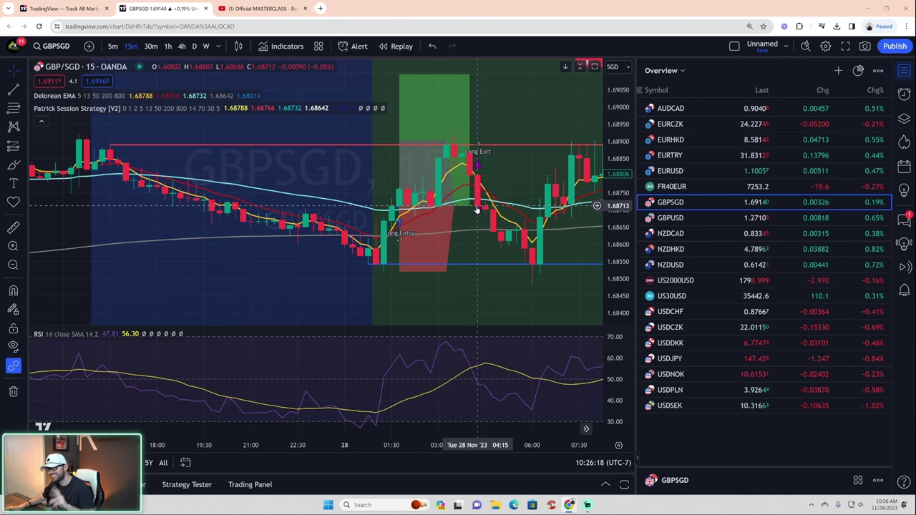
{"action": "scroll", "coordinate": [512, 247], "scroll_direction": "down", "scroll_amount": 2}
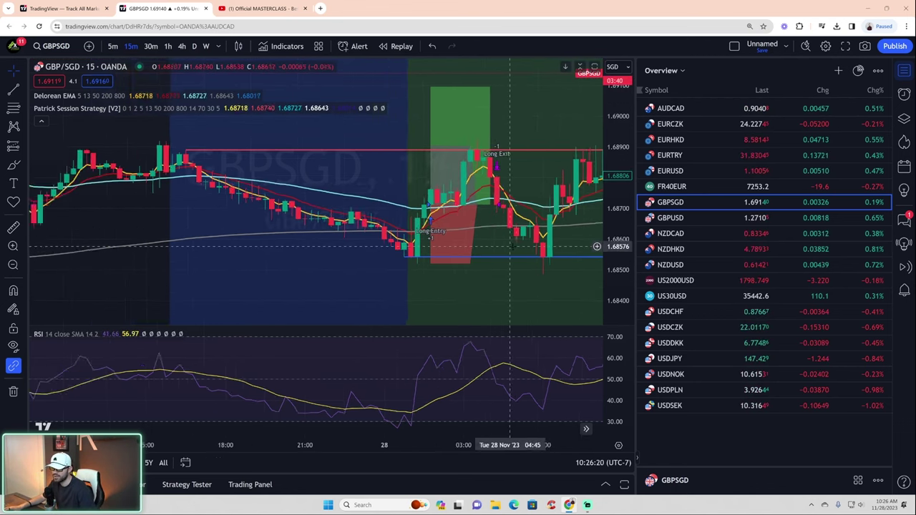
{"action": "scroll", "coordinate": [512, 246], "scroll_direction": "up", "scroll_amount": 4}
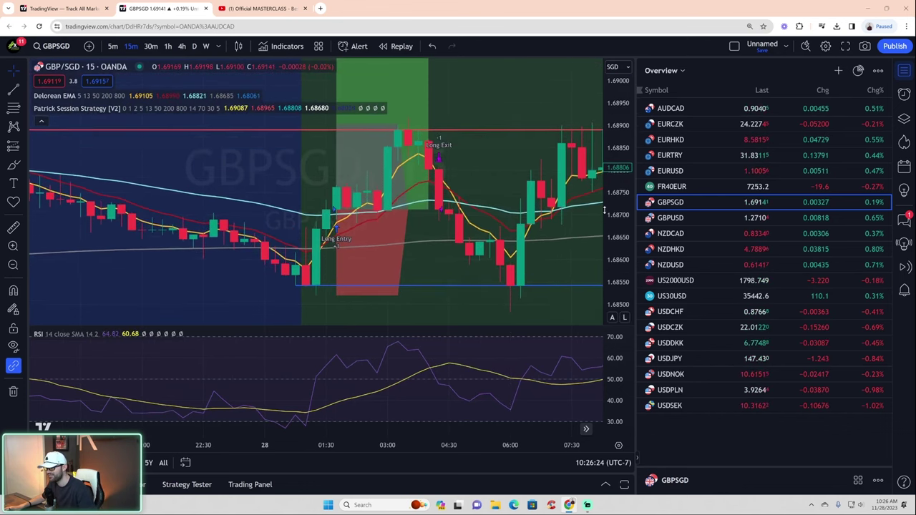
Step: Draw a horizontal ray at 1.68518 along the bottom of the GBPSGD trade's red stop zone, starting at 02:15
{"action": "left_click", "coordinate": [23, 91]}
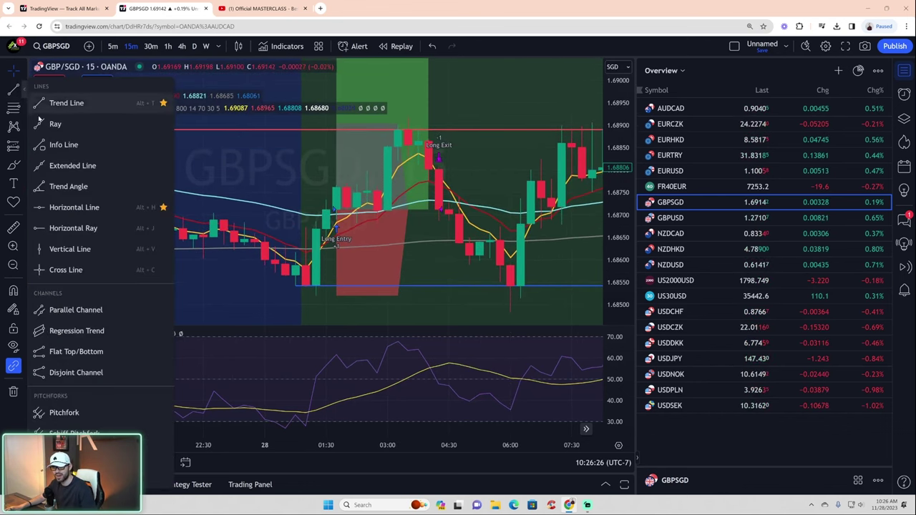
{"action": "left_click", "coordinate": [72, 229]}
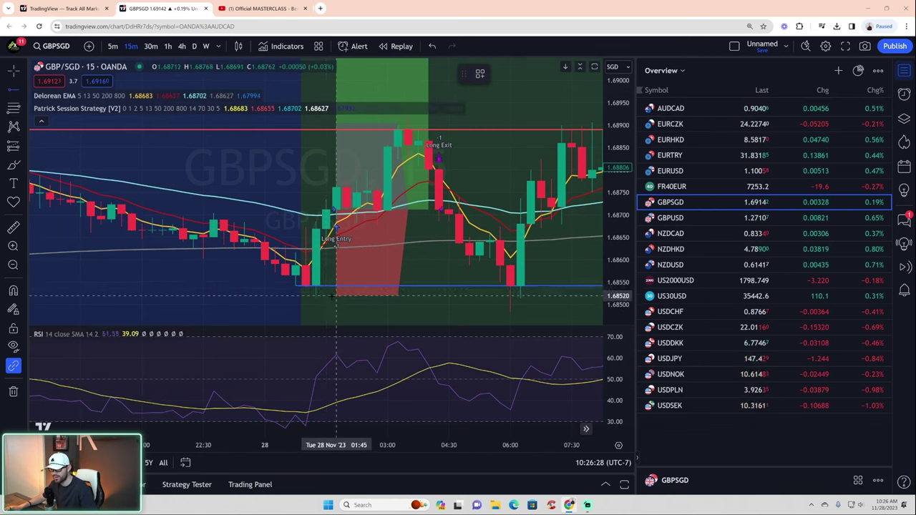
{"action": "left_click", "coordinate": [309, 296]}
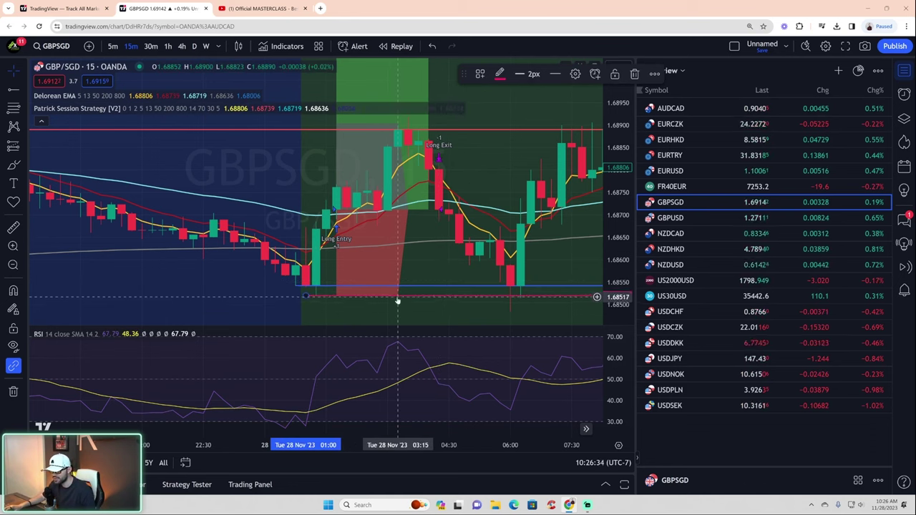
{"action": "left_click_drag", "start_coordinate": [422, 299], "coordinate": [479, 299]}
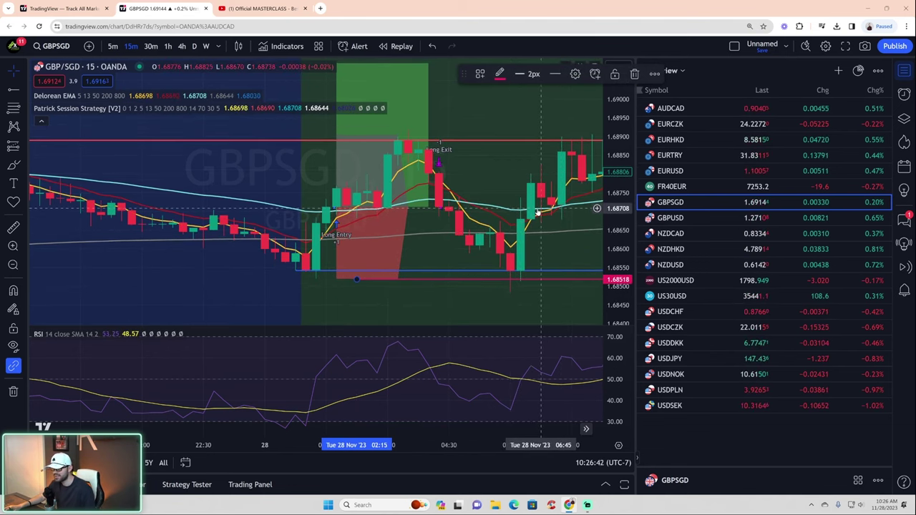
Step: Place a long position on the later GBPSGD rally with entry at 1.68777, stop at 1.68480 and target at 1.69376
{"action": "scroll", "coordinate": [548, 187], "scroll_direction": "down", "scroll_amount": 3}
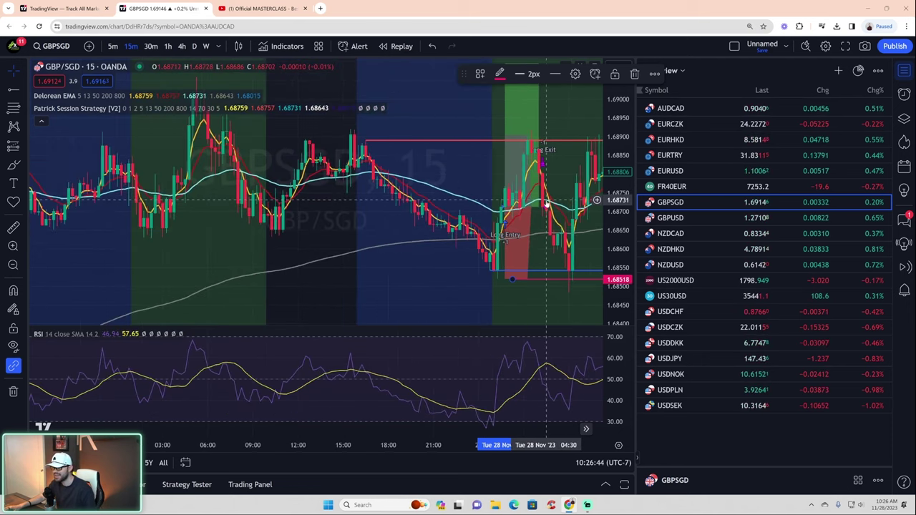
{"action": "left_click_drag", "start_coordinate": [527, 170], "coordinate": [385, 194]}
{"action": "left_click_drag", "start_coordinate": [616, 148], "coordinate": [606, 242]}
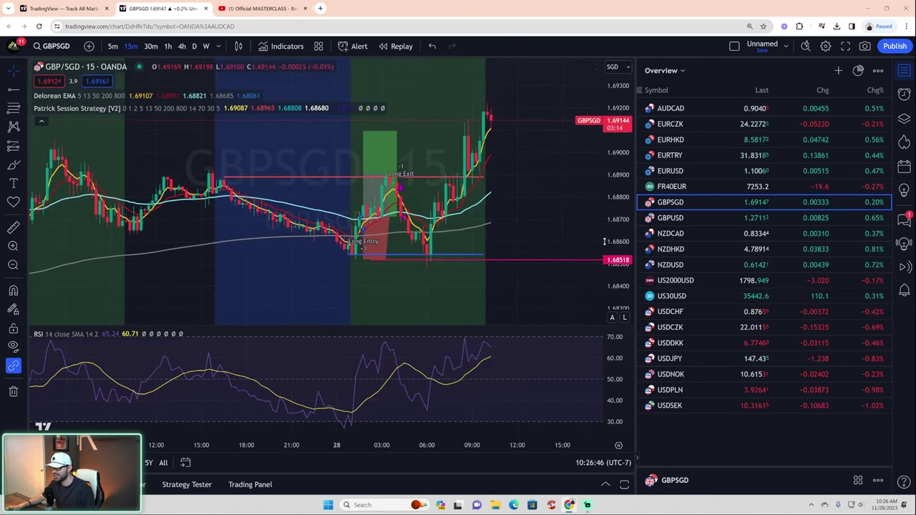
{"action": "left_click", "coordinate": [24, 146]}
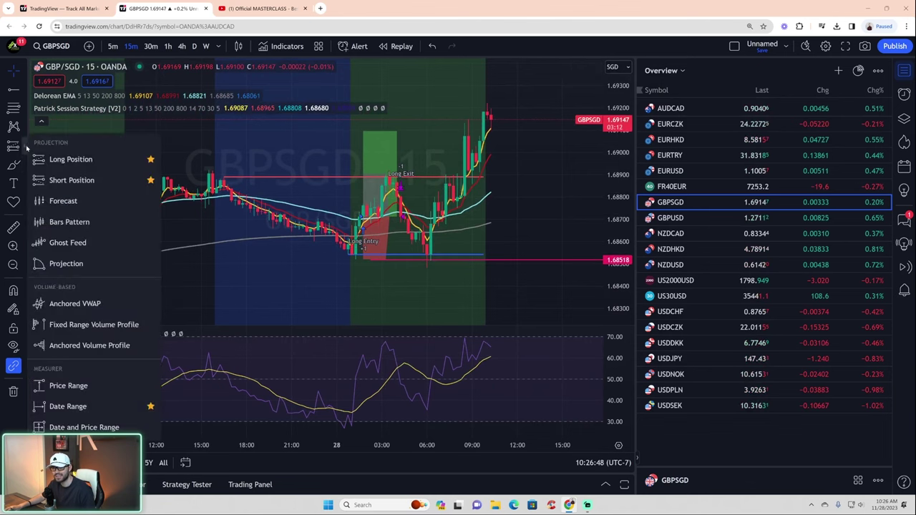
{"action": "left_click", "coordinate": [53, 158]}
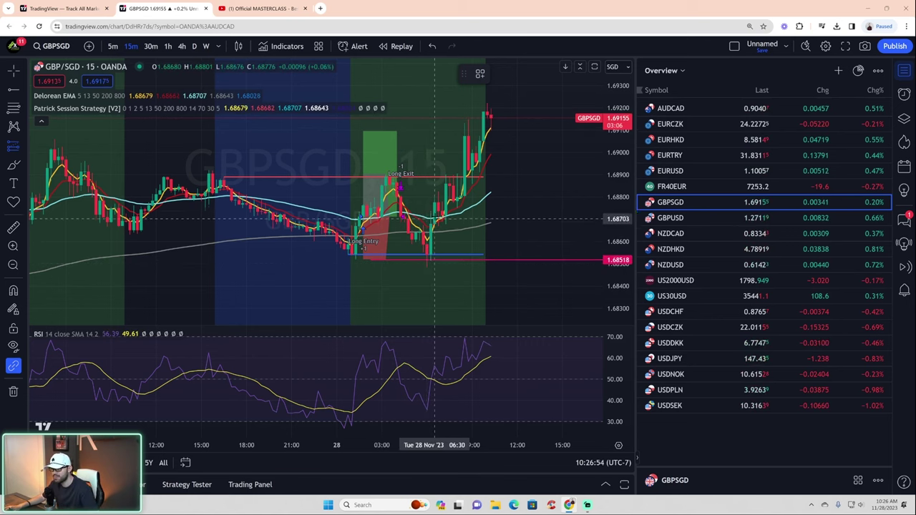
{"action": "left_click", "coordinate": [442, 202]}
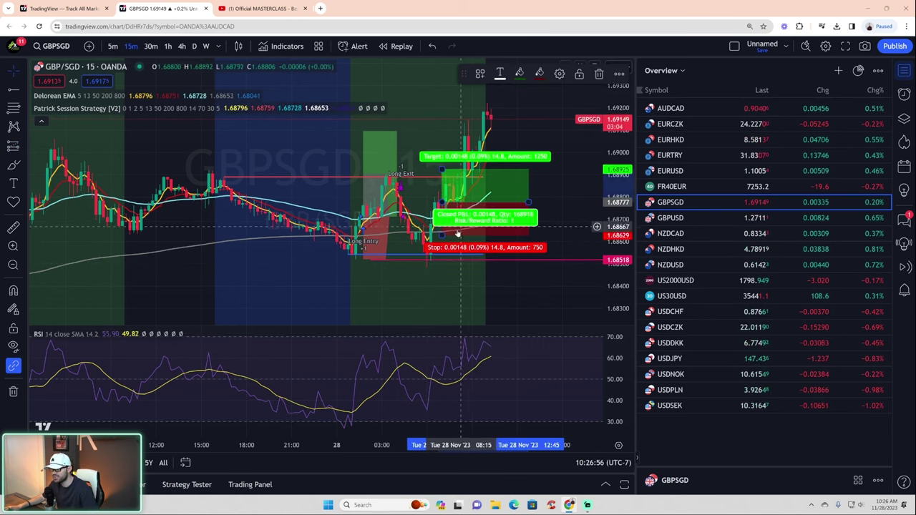
{"action": "left_click_drag", "start_coordinate": [442, 235], "coordinate": [448, 269]}
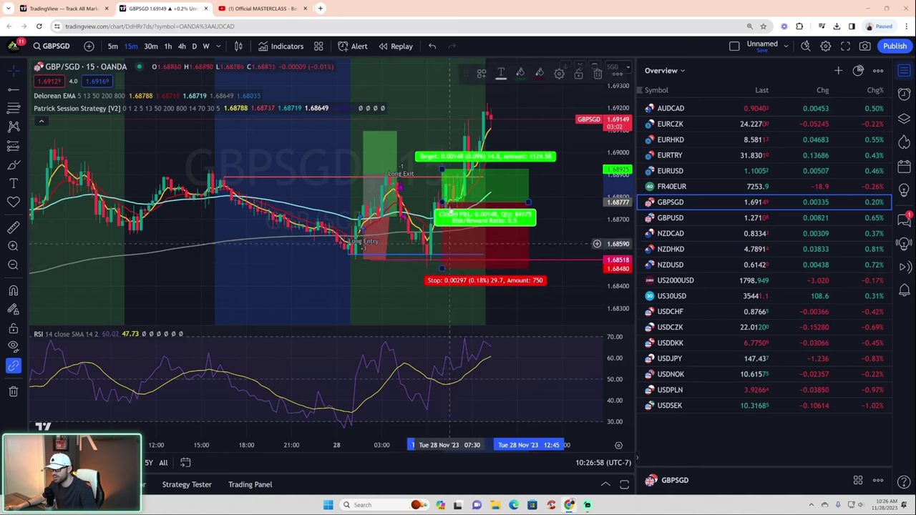
{"action": "mouse_move", "coordinate": [449, 170]}
{"action": "left_mouse_down"}
{"action": "mouse_move", "coordinate": [442, 134]}
{"action": "mouse_move", "coordinate": [474, 69]}
{"action": "left_mouse_up"}
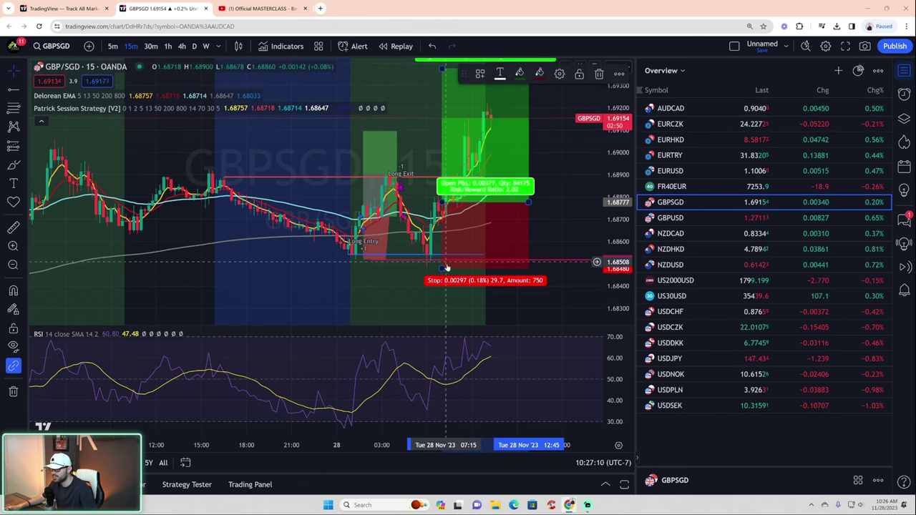
Step: Raise the long position's stop to 1.68776, just below its entry, and delete the position from the chart
{"action": "left_click_drag", "start_coordinate": [441, 269], "coordinate": [566, 181]}
{"action": "left_click", "coordinate": [566, 182]}
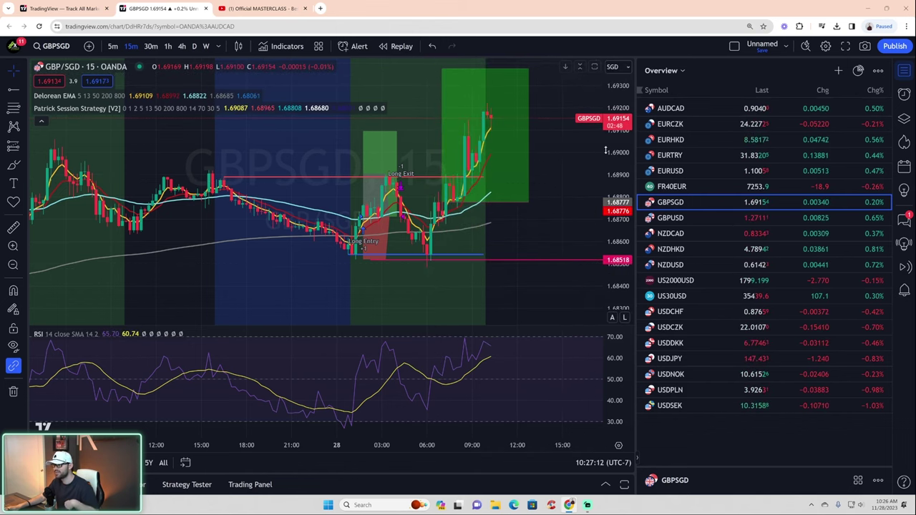
{"action": "left_click_drag", "start_coordinate": [606, 150], "coordinate": [605, 174]}
{"action": "left_click_drag", "start_coordinate": [559, 206], "coordinate": [556, 214]}
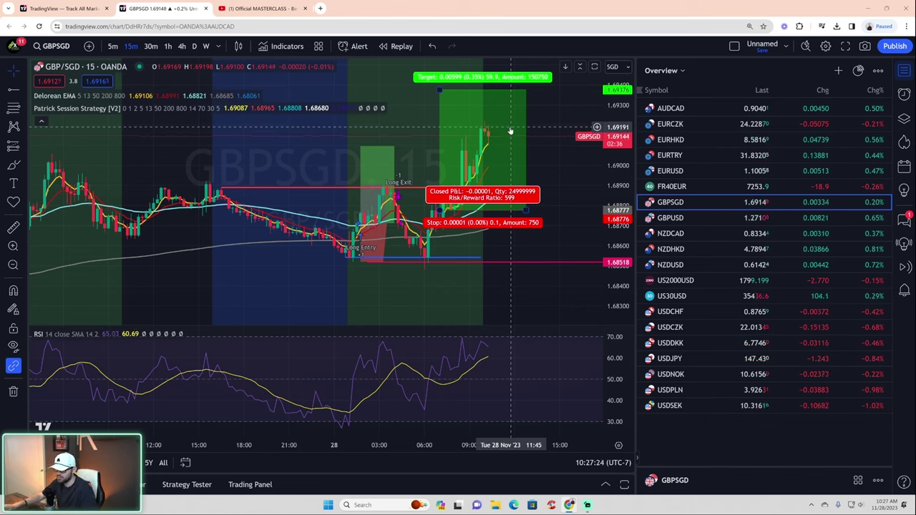
{"action": "key", "text": "Delete"}
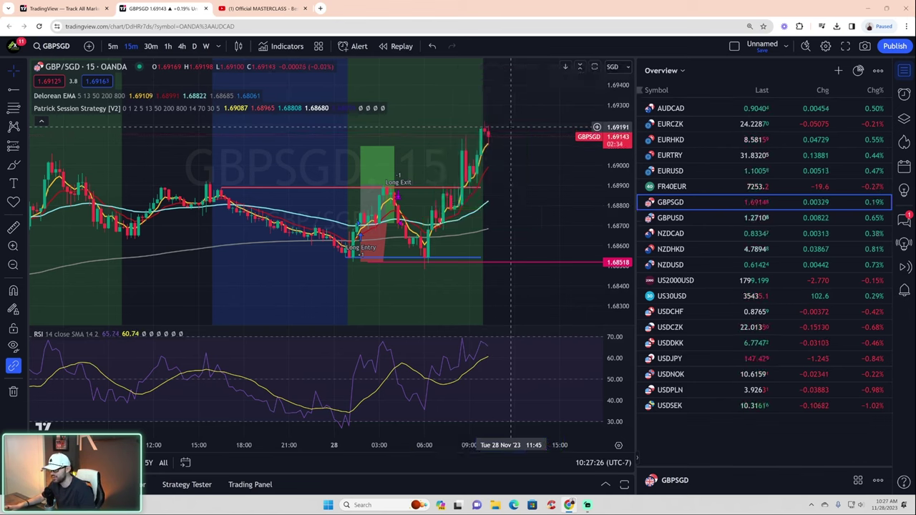
Step: Display the GBPUSD chart and examine its long trade relative to the session lines and the moving averages, including the lowest blue one
{"action": "left_click", "coordinate": [687, 218]}
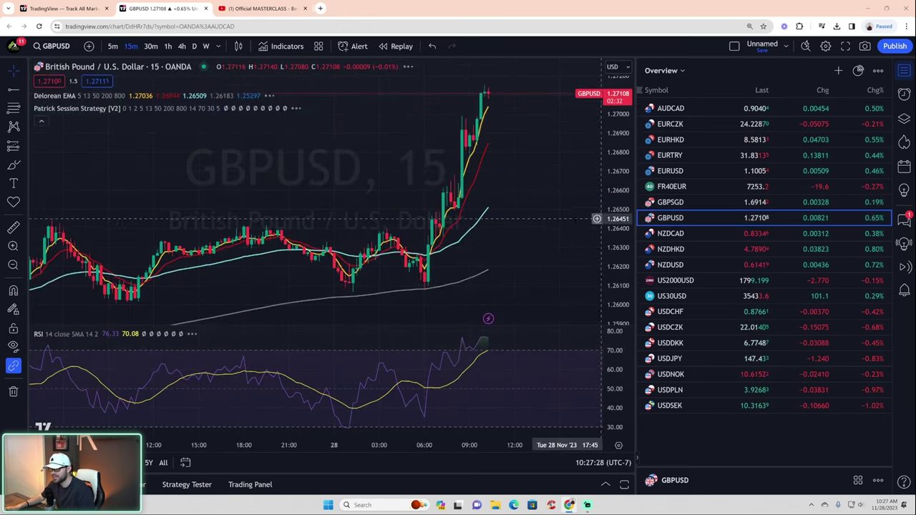
{"action": "scroll", "coordinate": [418, 270], "scroll_direction": "up", "scroll_amount": 5}
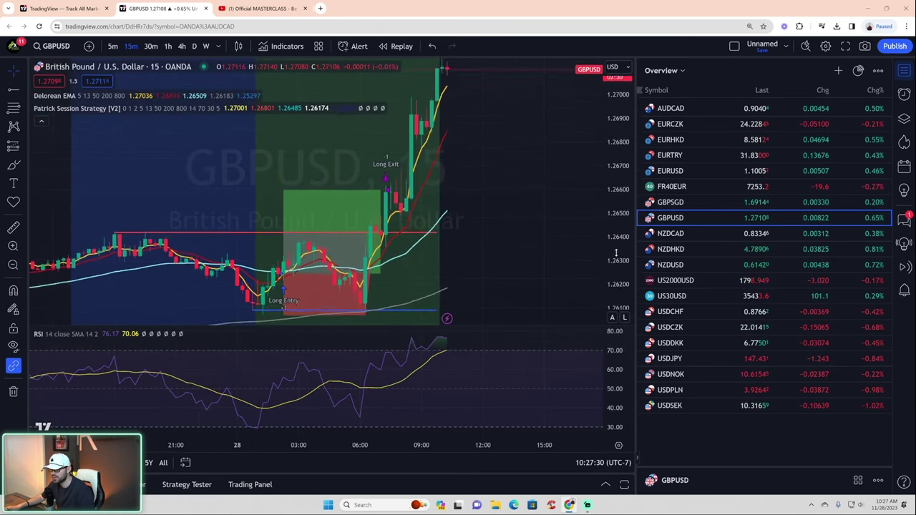
{"action": "scroll", "coordinate": [530, 258], "scroll_direction": "up", "scroll_amount": 3}
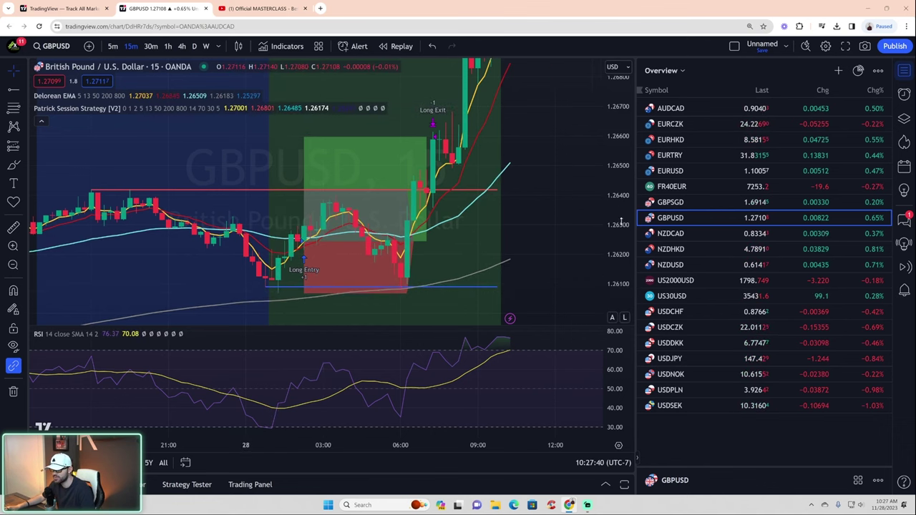
{"action": "left_click_drag", "start_coordinate": [621, 224], "coordinate": [622, 302]}
{"action": "left_click_drag", "start_coordinate": [620, 230], "coordinate": [614, 289]}
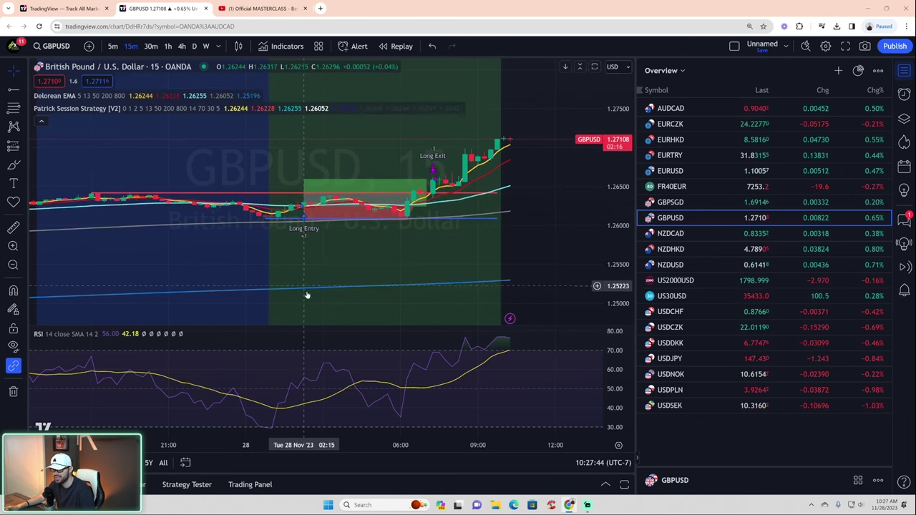
{"action": "left_click_drag", "start_coordinate": [615, 289], "coordinate": [619, 66]}
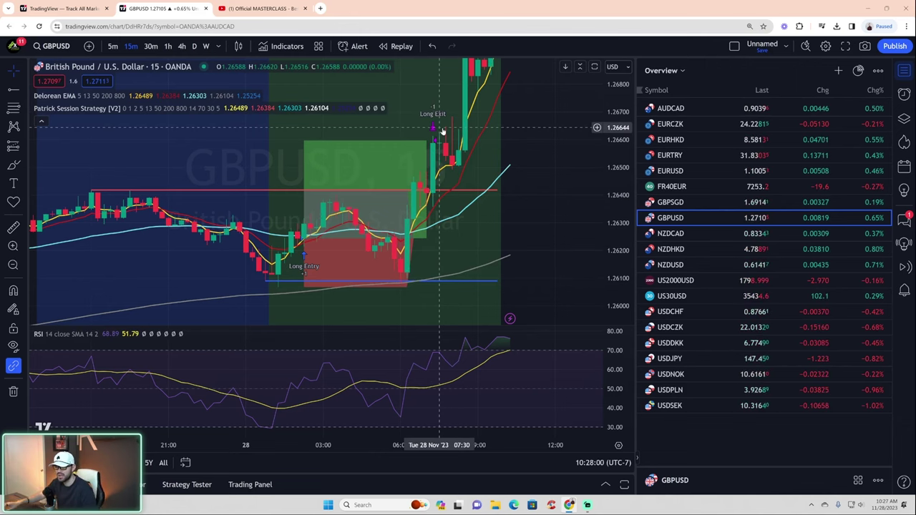
Step: Examine the GBPUSD long trade in the context of the preceding sessions and the rally following its exit
{"action": "scroll", "coordinate": [442, 131], "scroll_direction": "down", "scroll_amount": 3}
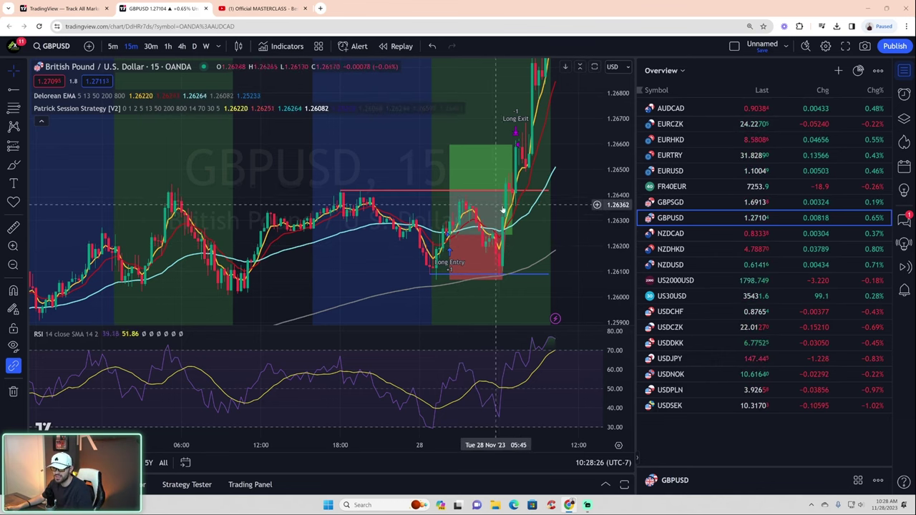
{"action": "left_click_drag", "start_coordinate": [615, 198], "coordinate": [618, 255]}
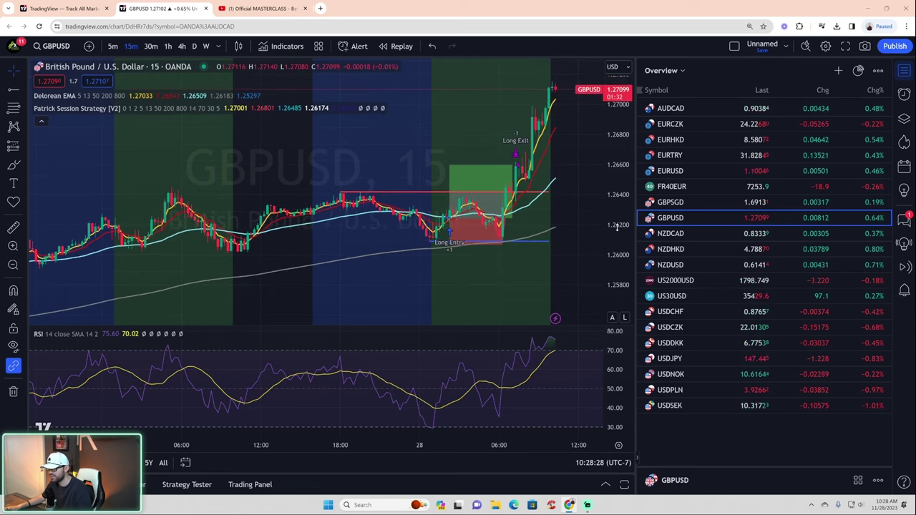
{"action": "scroll", "coordinate": [596, 242], "scroll_direction": "down", "scroll_amount": 2}
{"action": "left_click_drag", "start_coordinate": [619, 268], "coordinate": [559, 274]}
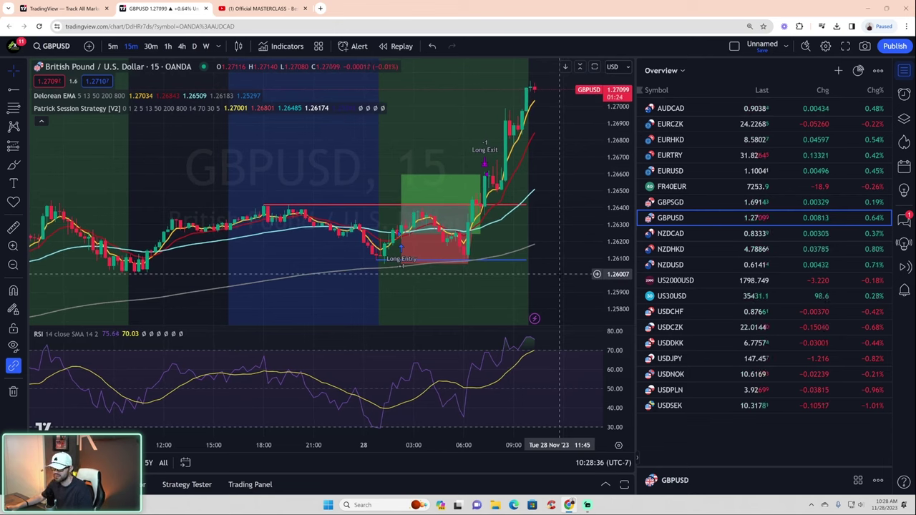
Step: Display the NZDCAD chart and examine its long entry and exit around the blue session low line
{"action": "left_click", "coordinate": [683, 235]}
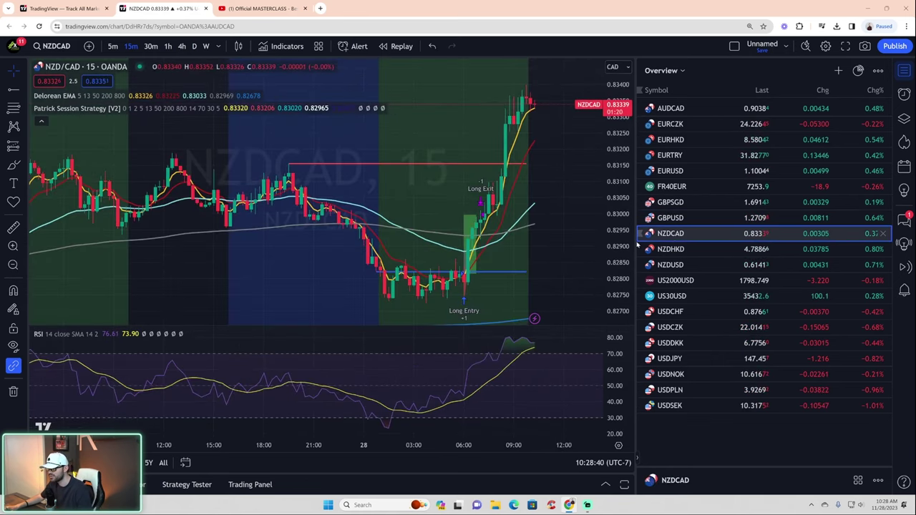
{"action": "scroll", "coordinate": [615, 257], "scroll_direction": "up", "scroll_amount": 5}
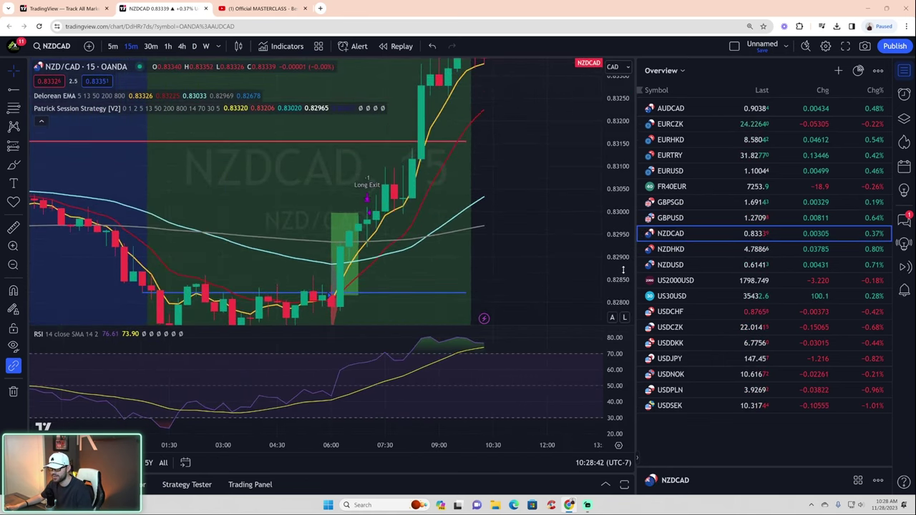
{"action": "left_click_drag", "start_coordinate": [520, 297], "coordinate": [533, 241]}
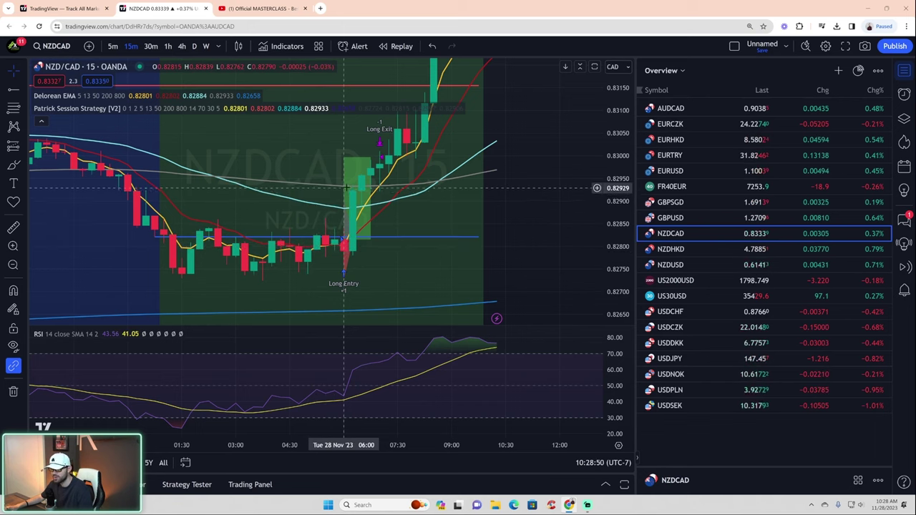
Step: Display the NZDHKD and NZDUSD charts in turn and examine each long trade relative to the session lines and moving averages
{"action": "left_click_drag", "start_coordinate": [616, 175], "coordinate": [588, 260]}
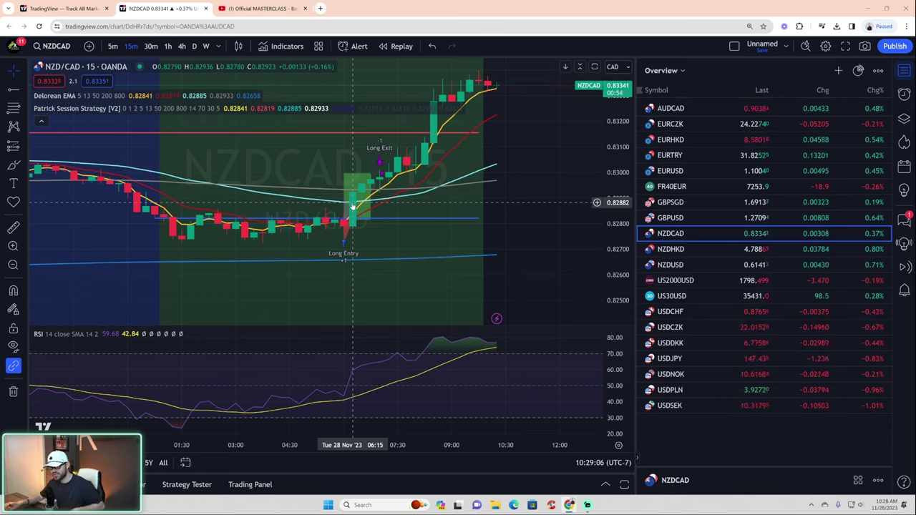
{"action": "left_click", "coordinate": [701, 250]}
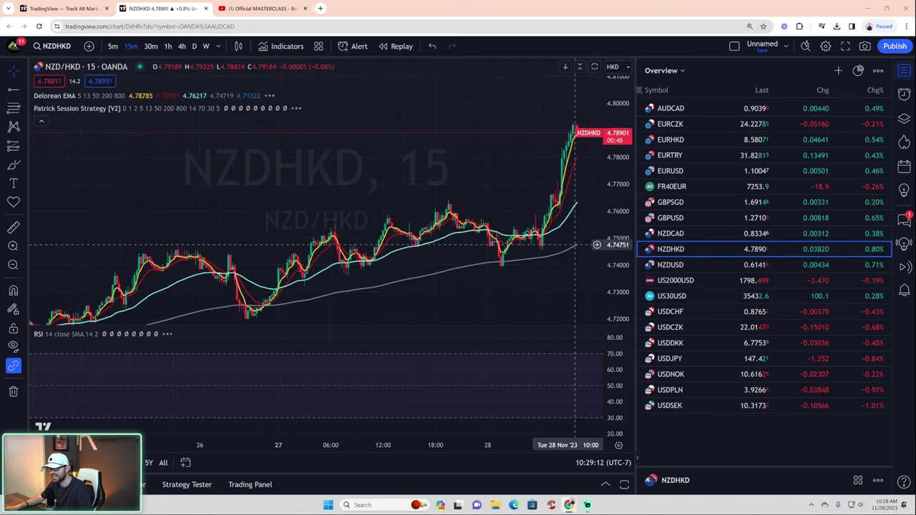
{"action": "scroll", "coordinate": [544, 291], "scroll_direction": "up", "scroll_amount": 3}
{"action": "scroll", "coordinate": [544, 291], "scroll_direction": "up", "scroll_amount": 3}
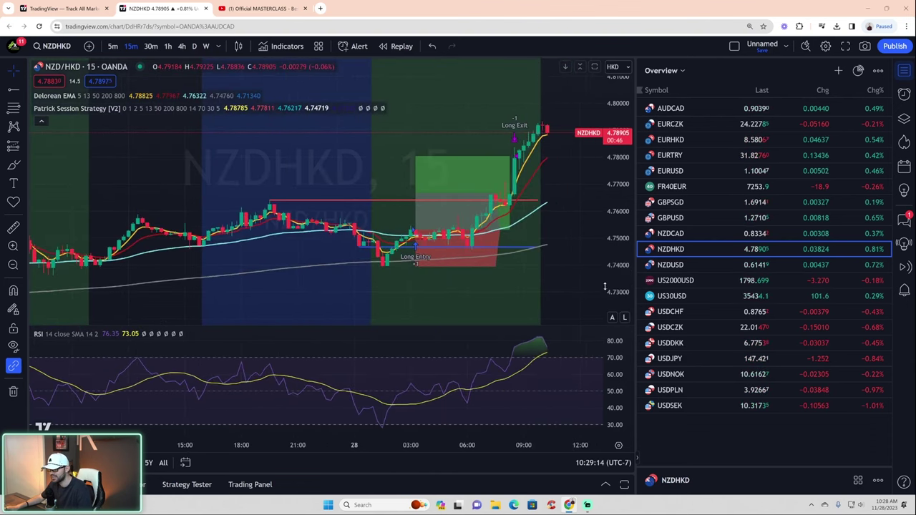
{"action": "left_click_drag", "start_coordinate": [605, 287], "coordinate": [603, 219]}
{"action": "left_click_drag", "start_coordinate": [582, 227], "coordinate": [579, 181]}
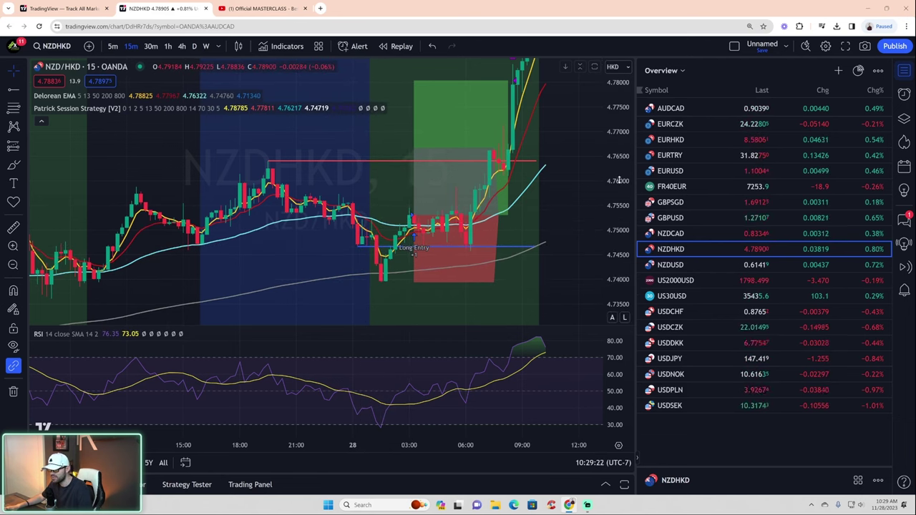
{"action": "left_click_drag", "start_coordinate": [619, 180], "coordinate": [429, 247]}
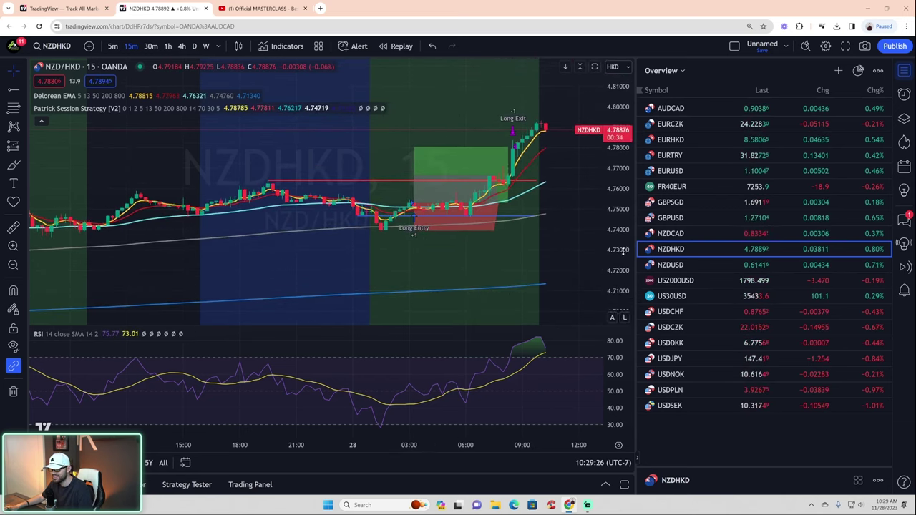
{"action": "left_click_drag", "start_coordinate": [622, 250], "coordinate": [573, 197]}
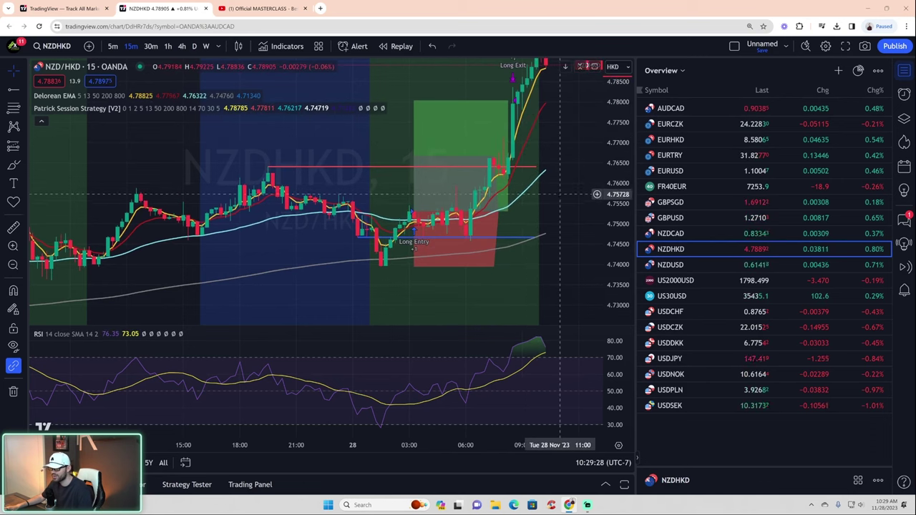
{"action": "left_click", "coordinate": [687, 265]}
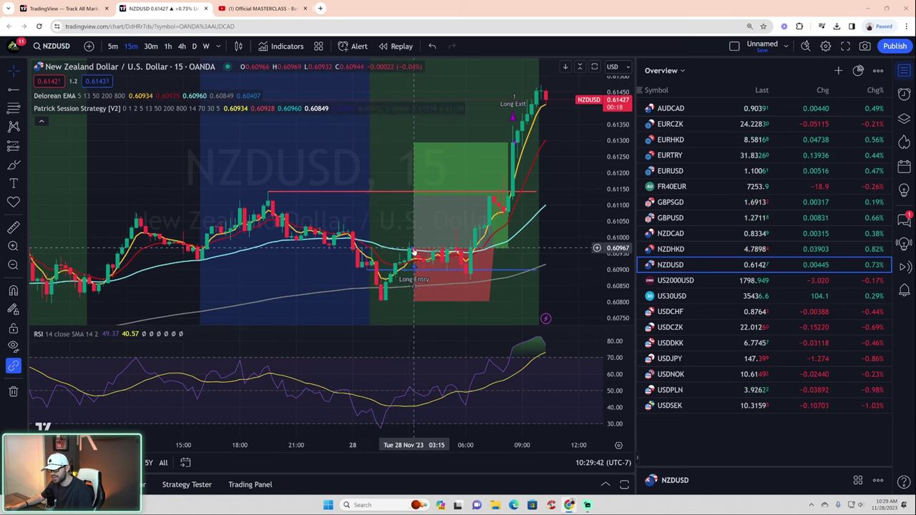
{"action": "left_click_drag", "start_coordinate": [621, 205], "coordinate": [621, 285]}
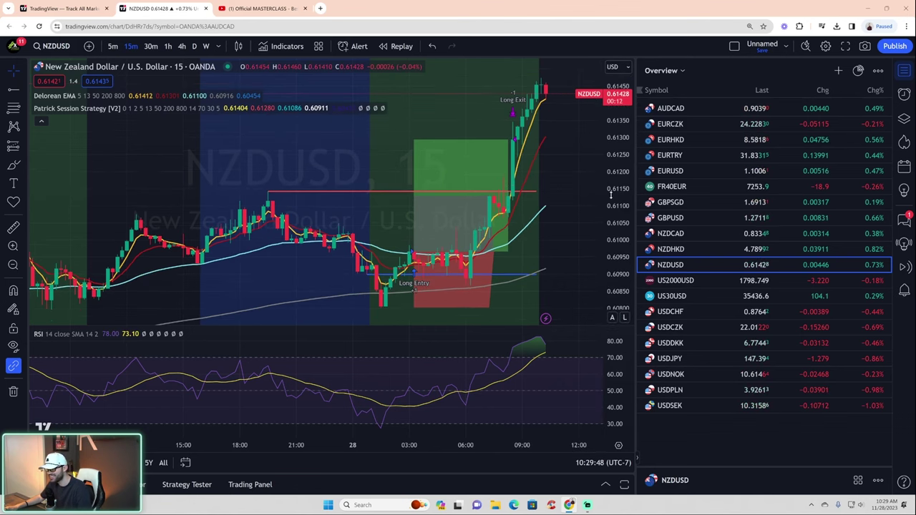
Step: Display the US2000USD chart and examine the long entries and exits of the last two sessions against the session lines and moving averages
{"action": "left_click", "coordinate": [665, 280]}
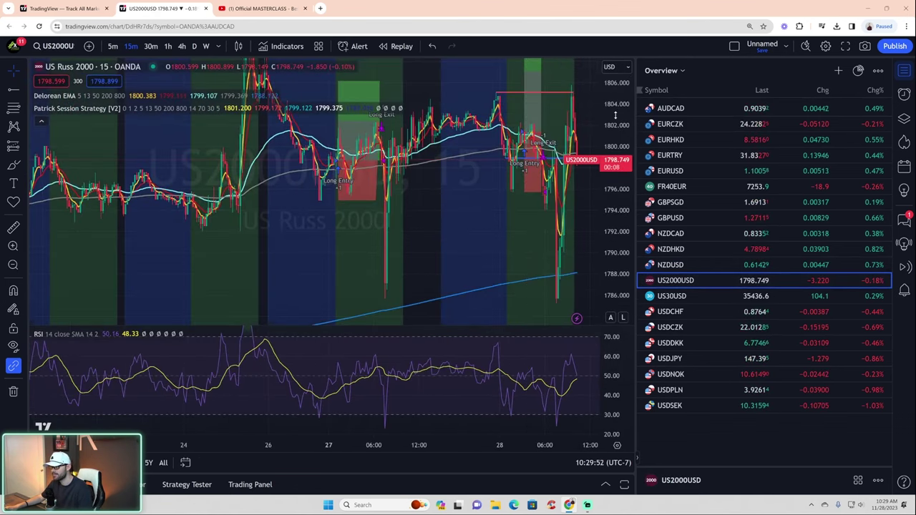
{"action": "left_click_drag", "start_coordinate": [616, 115], "coordinate": [616, 185]}
{"action": "scroll", "coordinate": [510, 243], "scroll_direction": "up", "scroll_amount": 5}
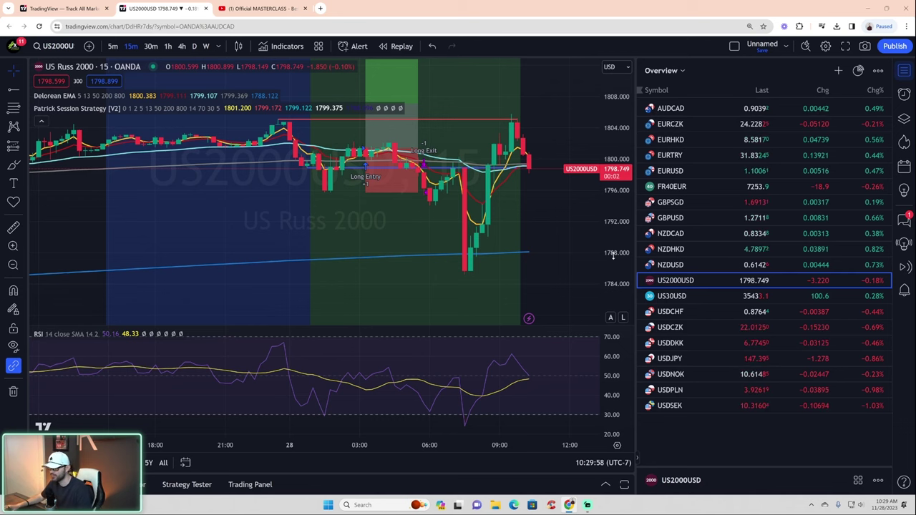
{"action": "left_click_drag", "start_coordinate": [614, 257], "coordinate": [613, 215]}
{"action": "scroll", "coordinate": [523, 213], "scroll_direction": "down", "scroll_amount": 3}
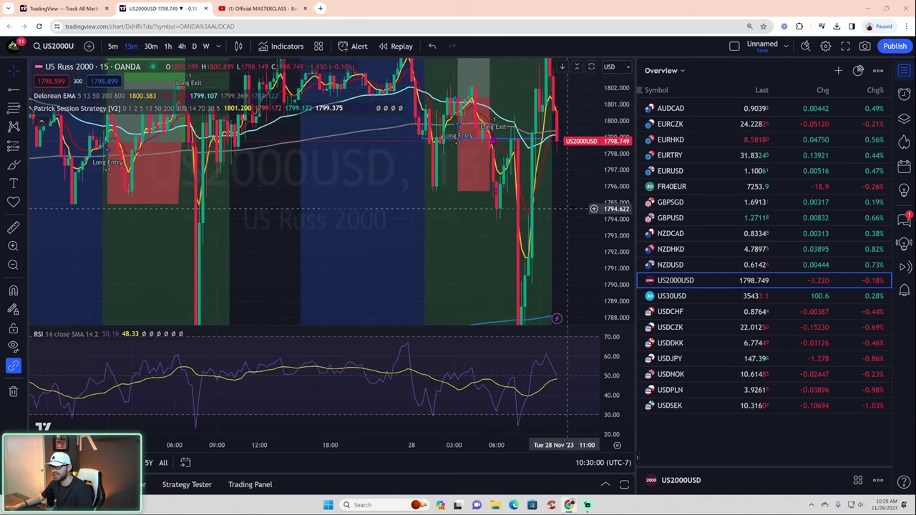
{"action": "scroll", "coordinate": [578, 265], "scroll_direction": "down", "scroll_amount": 3}
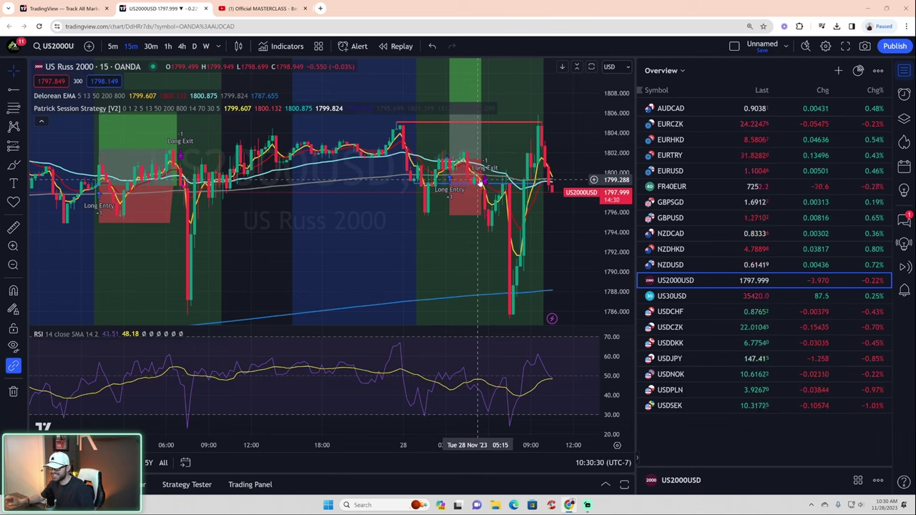
{"action": "left_click_drag", "start_coordinate": [612, 149], "coordinate": [611, 182]}
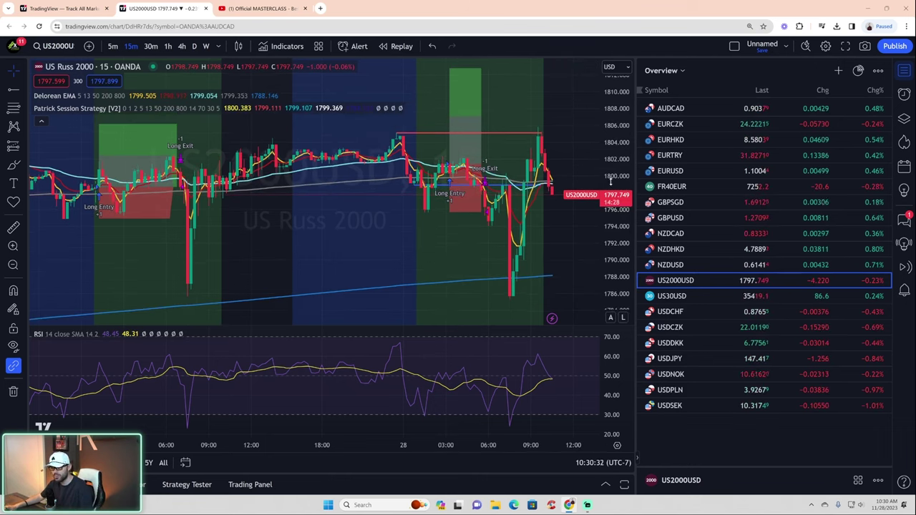
Step: Display the US30USD chart and mark the low just after the green session's start with a horizontal ray at 35274.1
{"action": "left_click", "coordinate": [673, 296]}
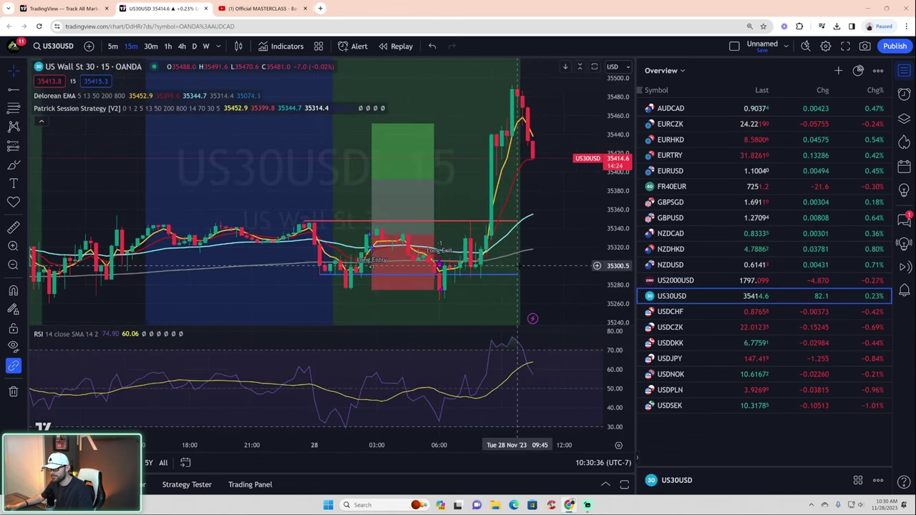
{"action": "scroll", "coordinate": [523, 263], "scroll_direction": "up", "scroll_amount": 2}
{"action": "left_click_drag", "start_coordinate": [561, 271], "coordinate": [567, 214]}
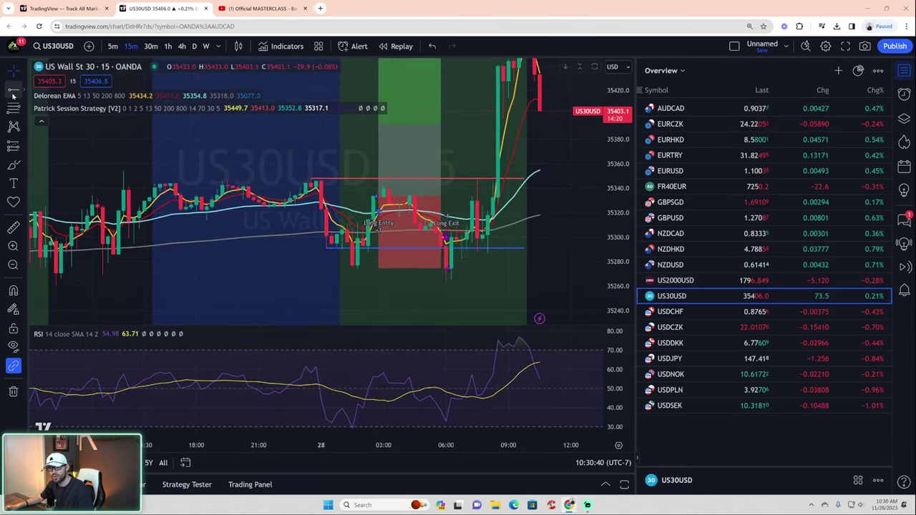
{"action": "left_click", "coordinate": [342, 268]}
{"action": "left_click_drag", "start_coordinate": [613, 236], "coordinate": [594, 241]}
{"action": "left_click_drag", "start_coordinate": [619, 188], "coordinate": [621, 267]}
{"action": "left_click_drag", "start_coordinate": [565, 255], "coordinate": [568, 272]}
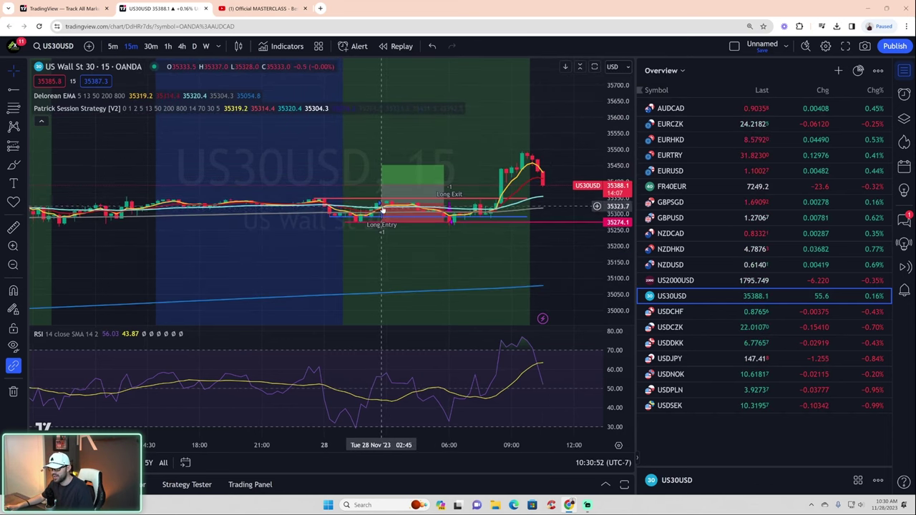
{"action": "left_click_drag", "start_coordinate": [618, 293], "coordinate": [619, 93]}
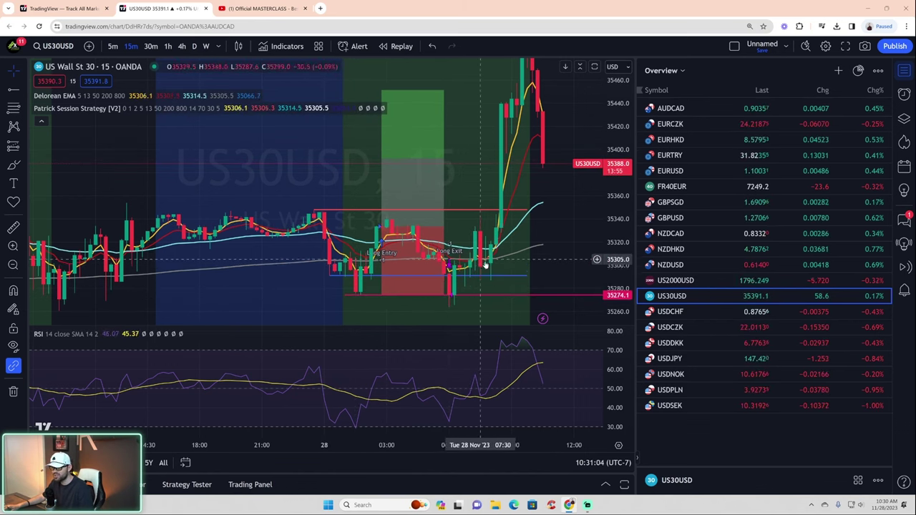
Step: Place a long position on US30USD with entry at 35330.4, stop at 35261.2 and target at 35400.6
{"action": "left_click", "coordinate": [25, 152]}
{"action": "left_click", "coordinate": [65, 100]}
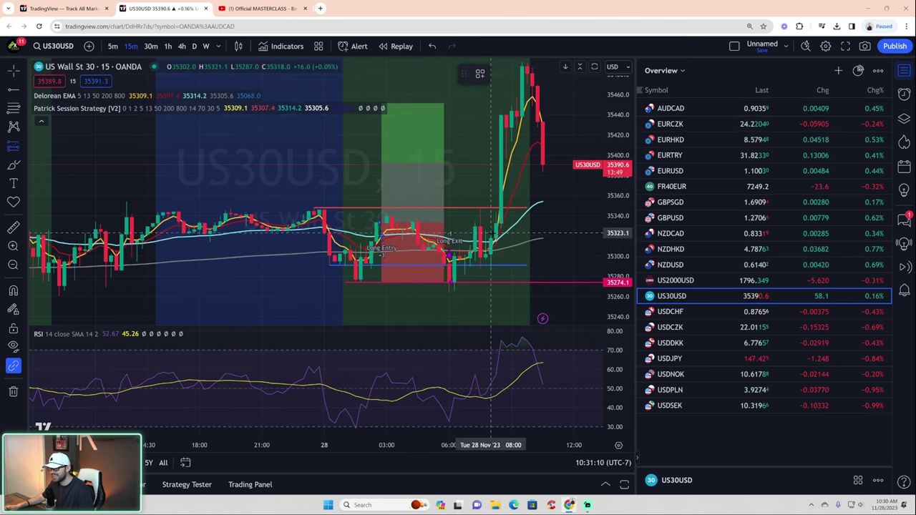
{"action": "left_click", "coordinate": [485, 225]}
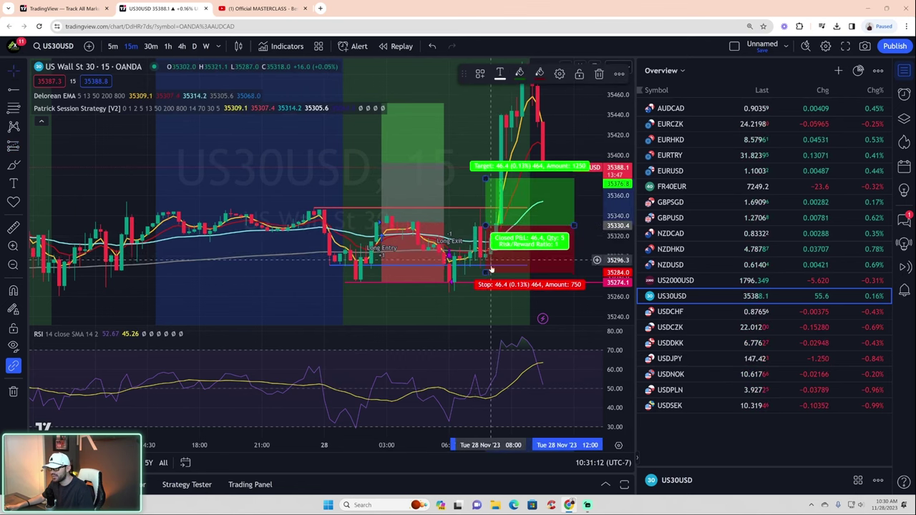
{"action": "left_click_drag", "start_coordinate": [486, 274], "coordinate": [486, 295]}
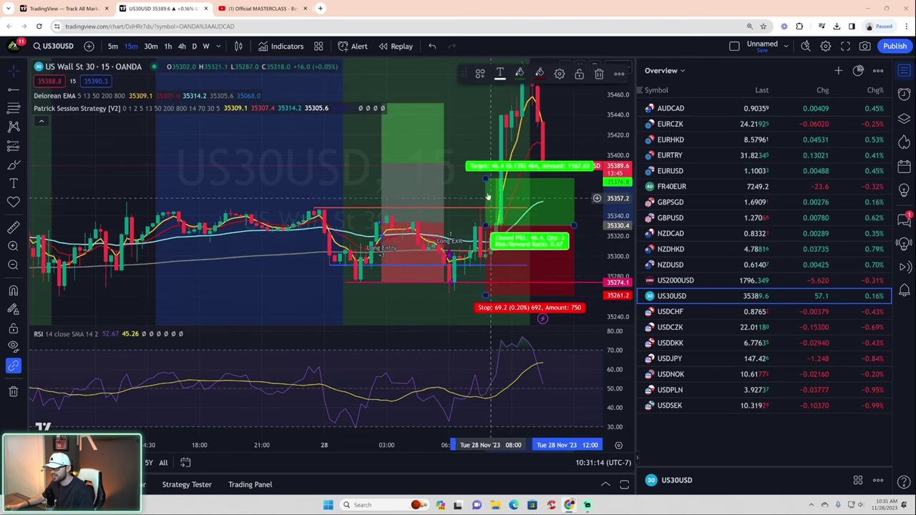
{"action": "left_click_drag", "start_coordinate": [486, 177], "coordinate": [486, 154]}
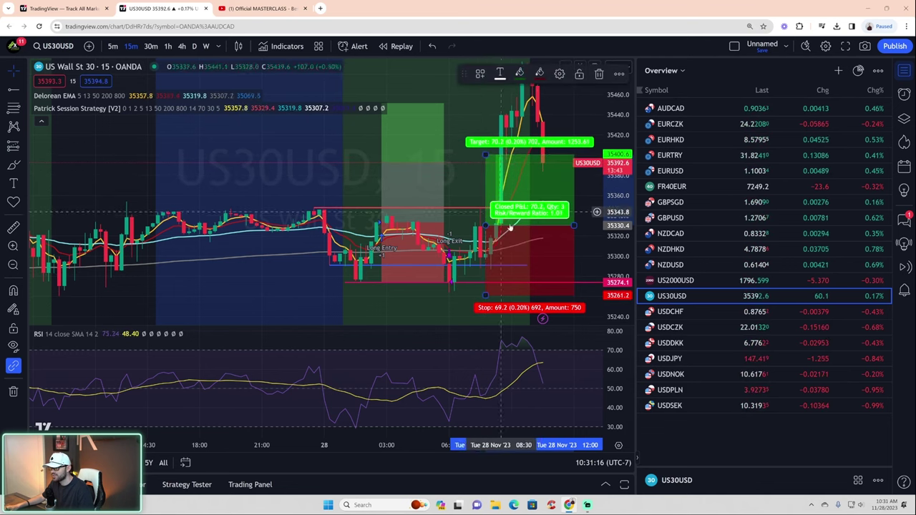
Step: Raise the long position's stop to 35330.3 and its target to 35477.5, and delete the position from the chart
{"action": "left_click_drag", "start_coordinate": [483, 294], "coordinate": [486, 227]}
{"action": "left_click_drag", "start_coordinate": [486, 154], "coordinate": [486, 64]}
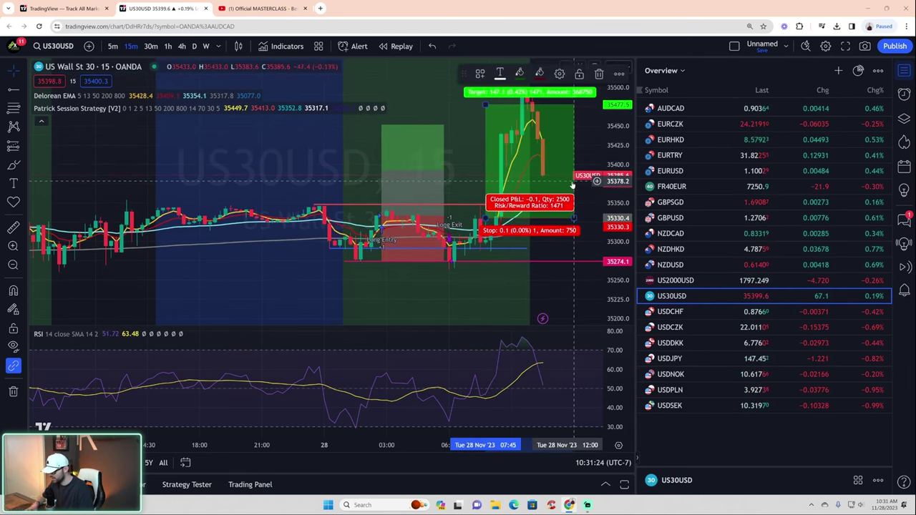
{"action": "key", "text": "Delete"}
Step: Display the USDCHF chart and place a horizontal ray at 0.88167 above the short entry
{"action": "left_click", "coordinate": [673, 311]}
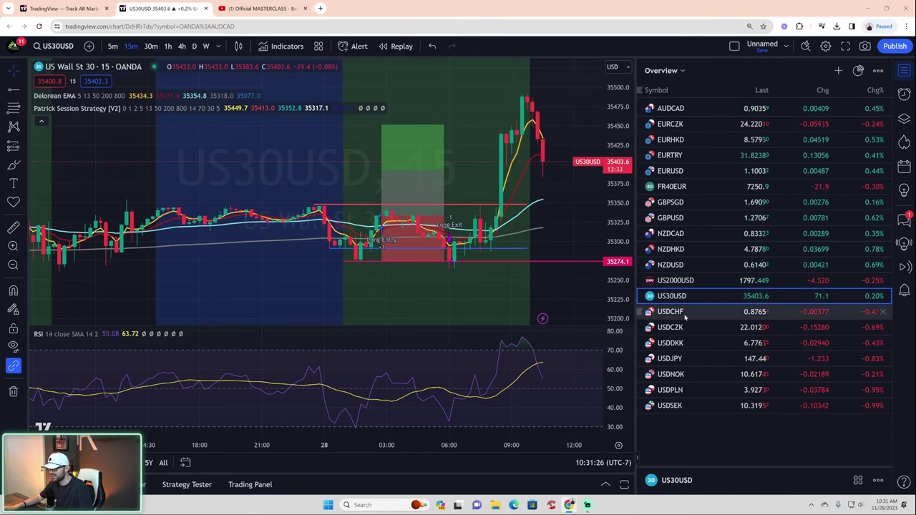
{"action": "scroll", "coordinate": [501, 280], "scroll_direction": "down", "scroll_amount": 2}
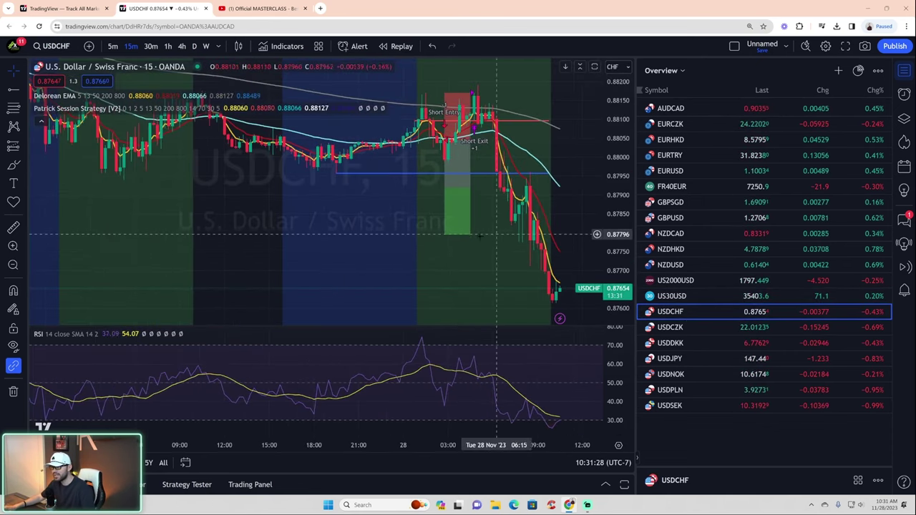
{"action": "scroll", "coordinate": [496, 285], "scroll_direction": "down", "scroll_amount": 1}
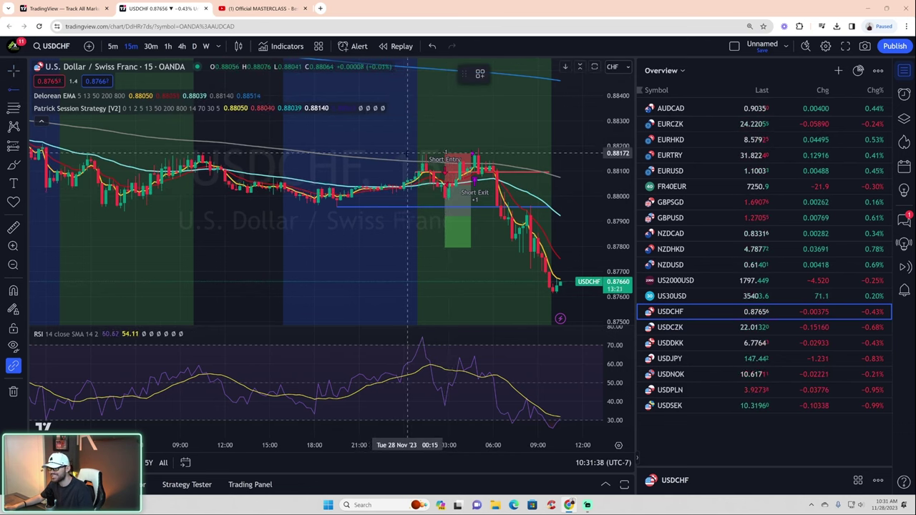
{"action": "left_click", "coordinate": [407, 154]}
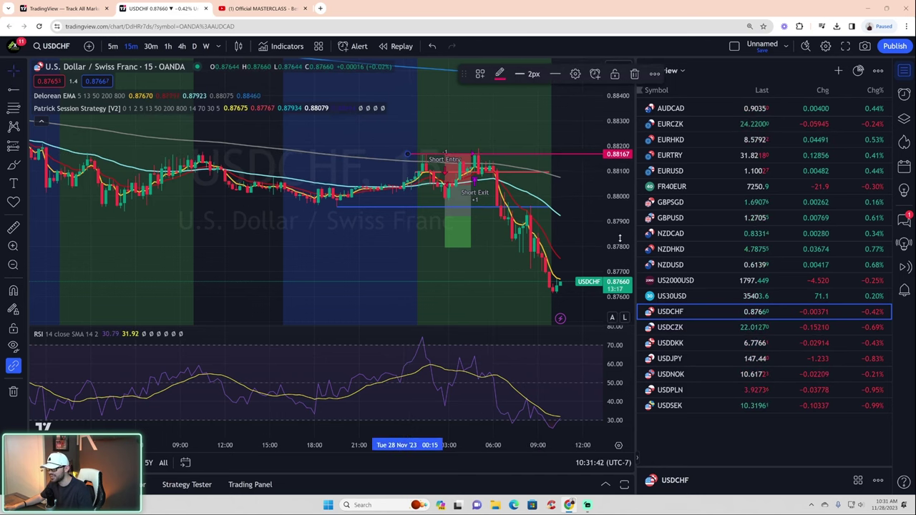
{"action": "left_click_drag", "start_coordinate": [619, 241], "coordinate": [619, 137]}
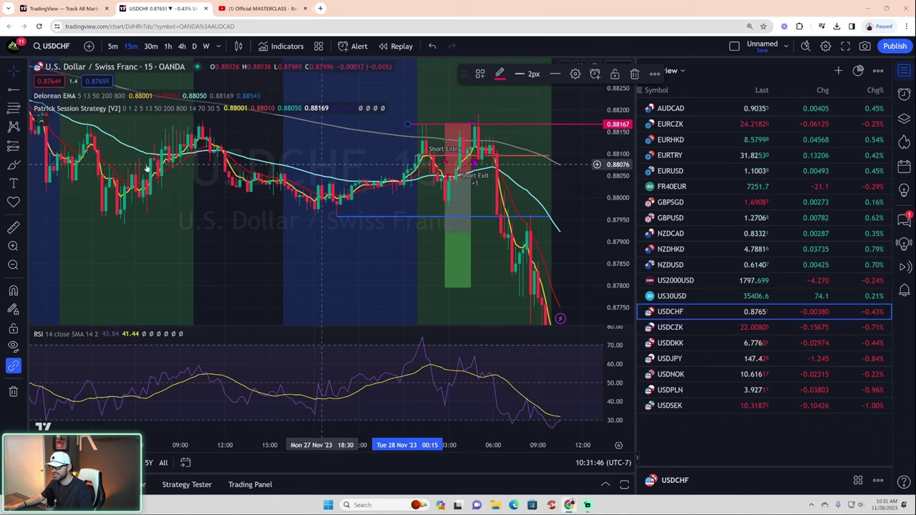
{"action": "left_click", "coordinate": [22, 148]}
{"action": "left_click", "coordinate": [57, 157]}
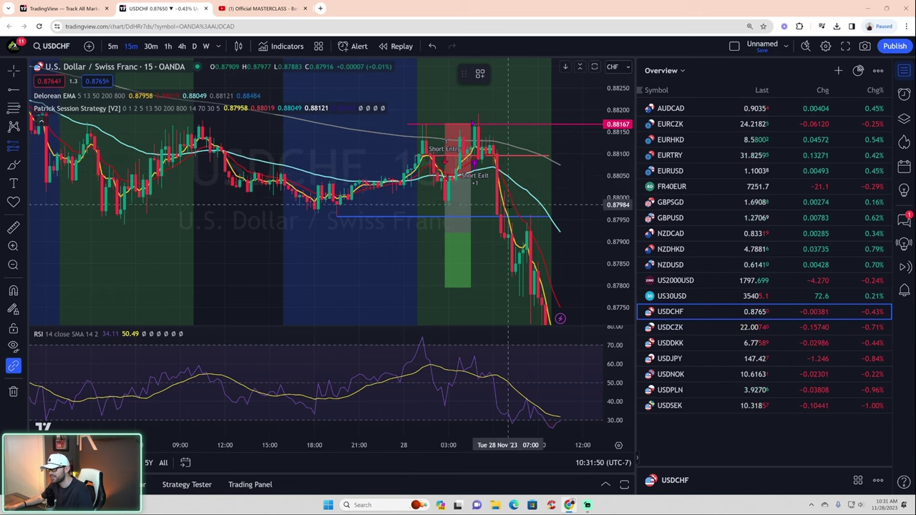
{"action": "left_click", "coordinate": [505, 215]}
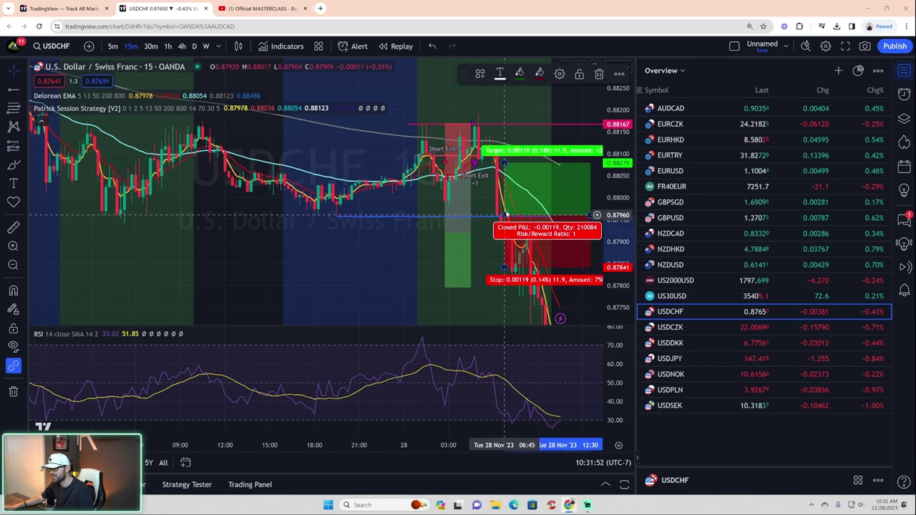
{"action": "key", "text": "Delete"}
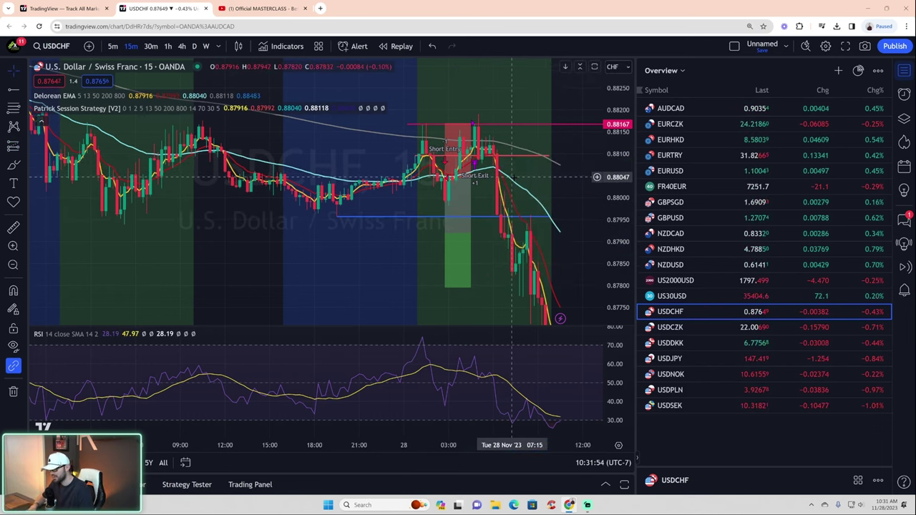
Step: Place a short position on USDCHF with entry at 0.87960 on the blue session line and stop at 0.88196
{"action": "left_click", "coordinate": [24, 146]}
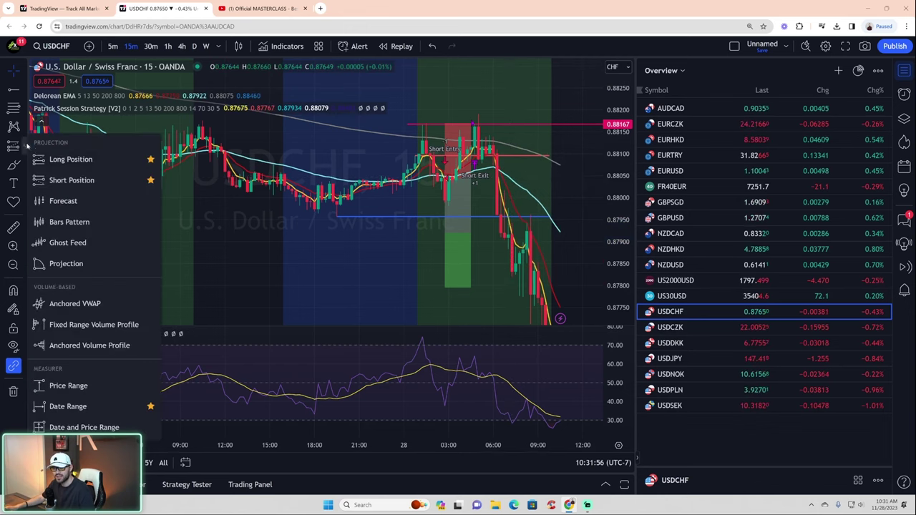
{"action": "left_click", "coordinate": [71, 177]}
{"action": "left_click", "coordinate": [508, 215]}
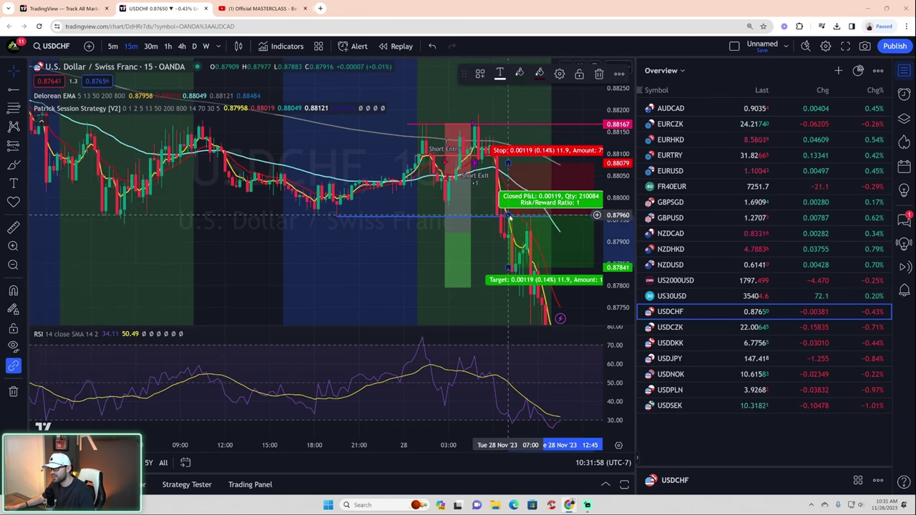
{"action": "left_click_drag", "start_coordinate": [507, 163], "coordinate": [507, 111]}
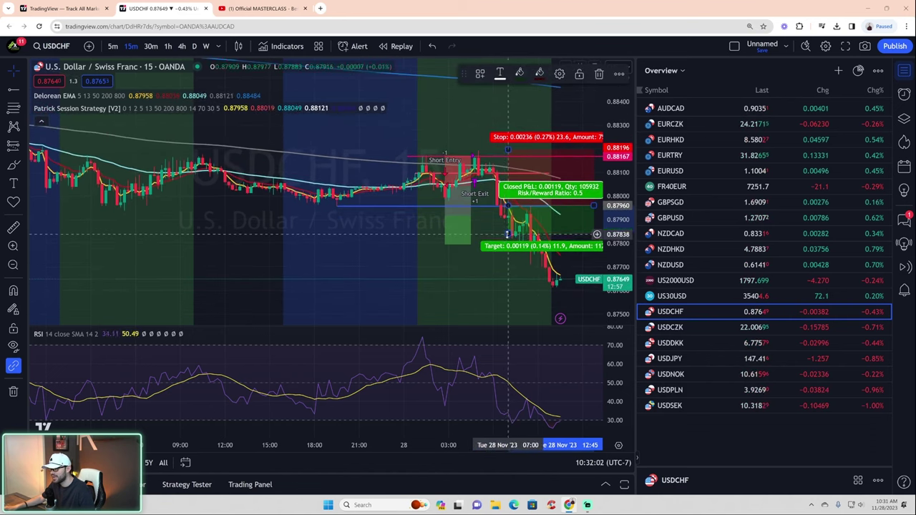
Step: Lower the USDCHF short position's target and stop along the decline, and delete the position from the chart
{"action": "left_click_drag", "start_coordinate": [513, 246], "coordinate": [518, 263]}
{"action": "mouse_move", "coordinate": [508, 154]}
{"action": "left_mouse_down"}
{"action": "mouse_move", "coordinate": [513, 312]}
{"action": "mouse_move", "coordinate": [515, 292]}
{"action": "mouse_move", "coordinate": [515, 301]}
{"action": "left_mouse_up"}
{"action": "key", "text": "Delete"}
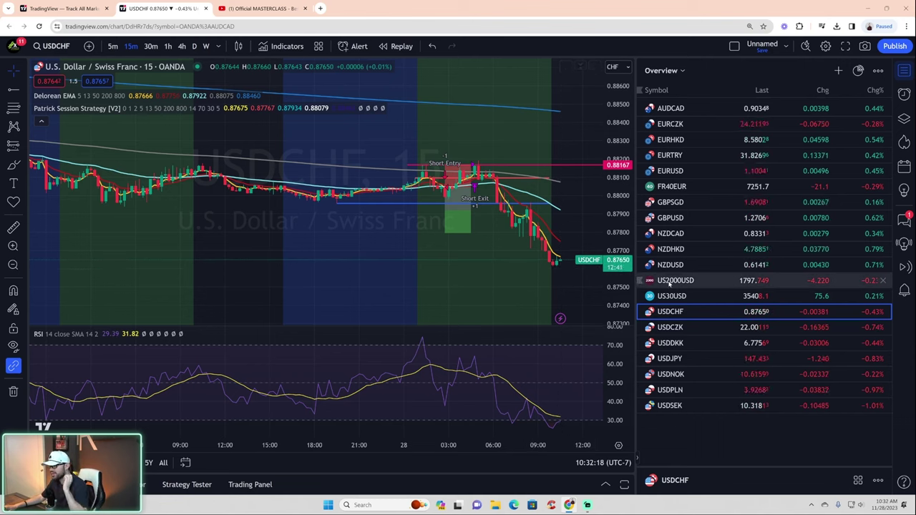
Step: Display the US2000USD chart and place a horizontal ray at 1795.698 along the bottom of the long position
{"action": "left_click", "coordinate": [649, 280]}
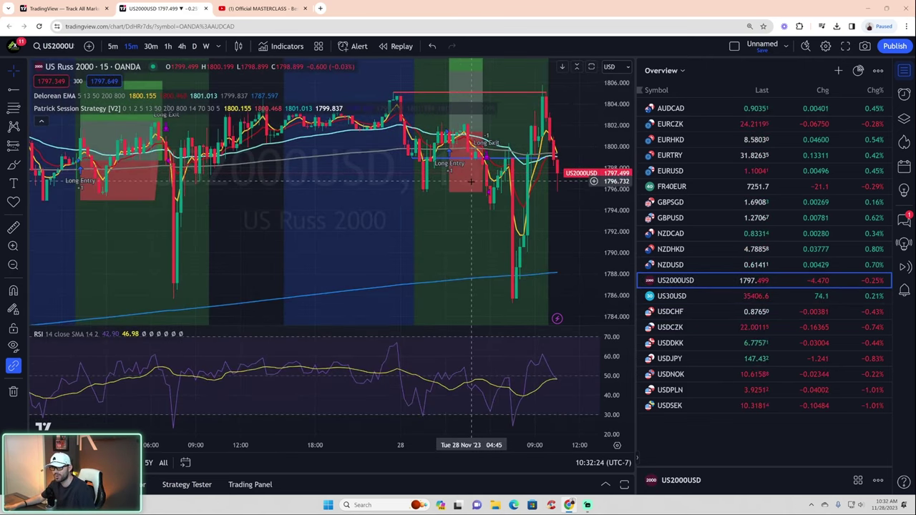
{"action": "scroll", "coordinate": [471, 182], "scroll_direction": "up", "scroll_amount": 3}
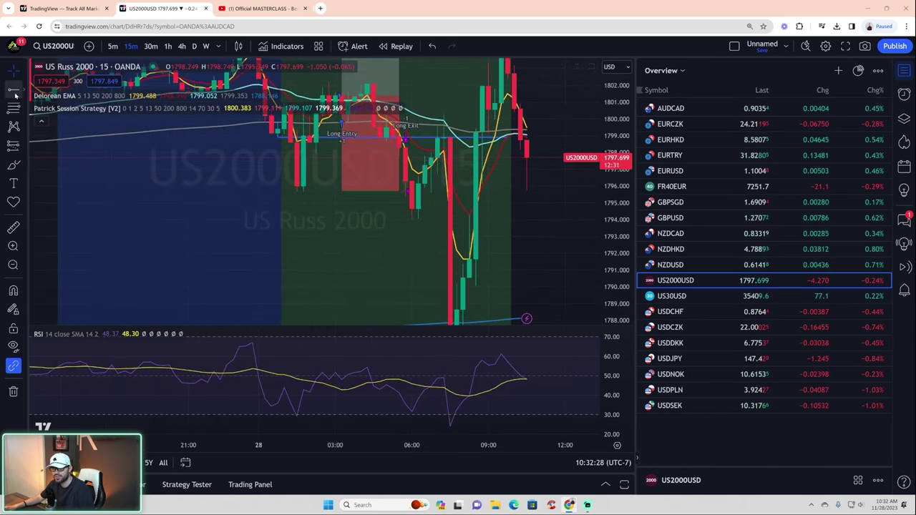
{"action": "left_click", "coordinate": [328, 191]}
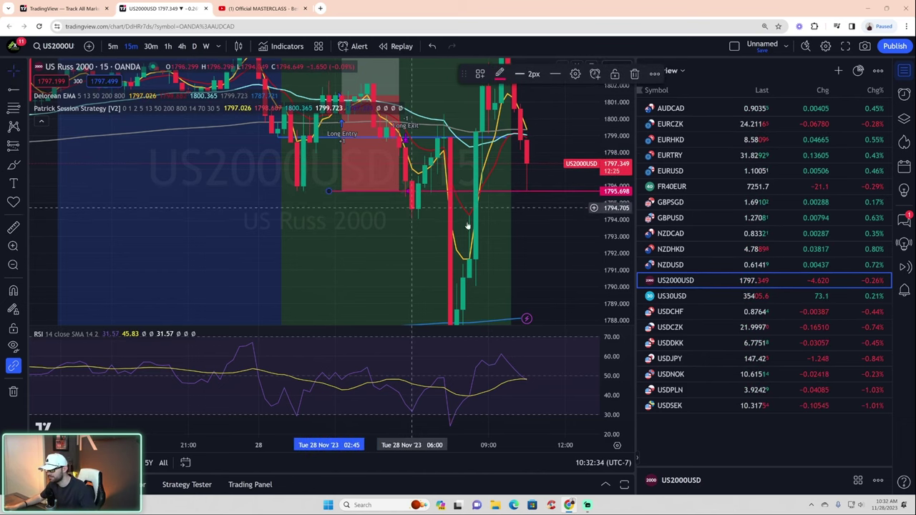
Step: On the USDCZK chart, circle the spike above the red session line with the brush, and delete the circle
{"action": "key", "text": "Down"}
{"action": "key", "text": "Down"}
{"action": "key", "text": "Down"}
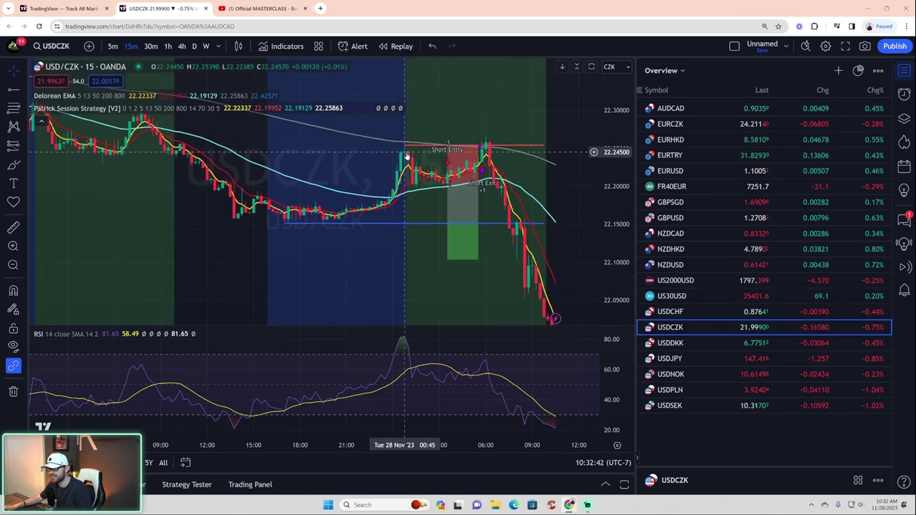
{"action": "scroll", "coordinate": [570, 184], "scroll_direction": "up", "scroll_amount": 2}
{"action": "left_click_drag", "start_coordinate": [612, 234], "coordinate": [592, 254]}
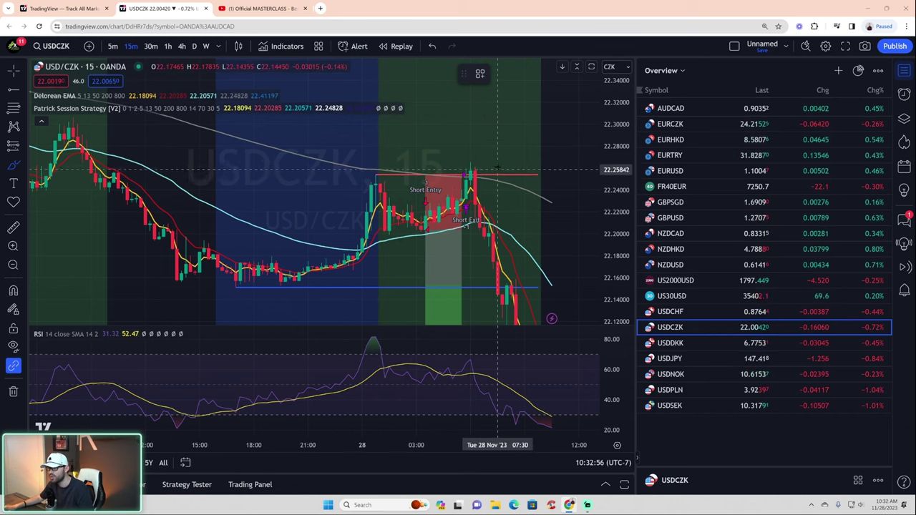
{"action": "mouse_move", "coordinate": [489, 159]}
{"action": "left_mouse_down"}
{"action": "mouse_move", "coordinate": [462, 163]}
{"action": "mouse_move", "coordinate": [489, 177]}
{"action": "left_mouse_up"}
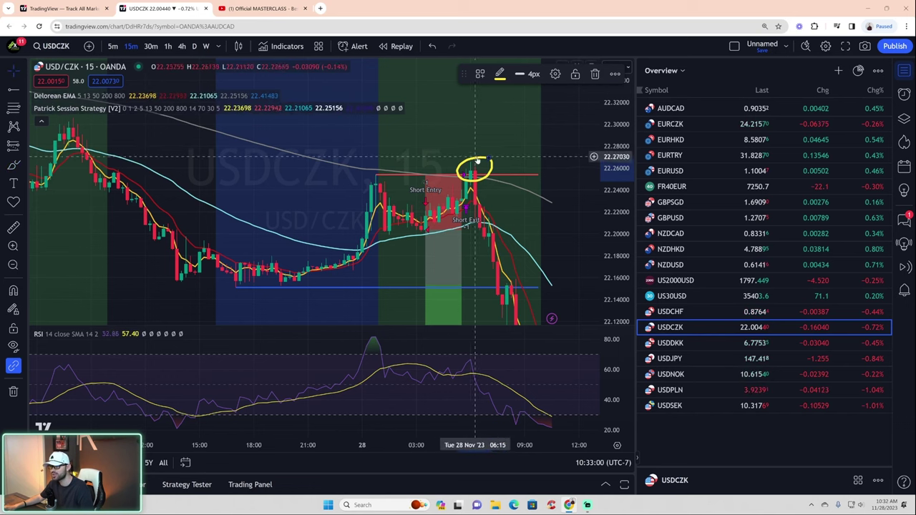
{"action": "key", "text": "Delete"}
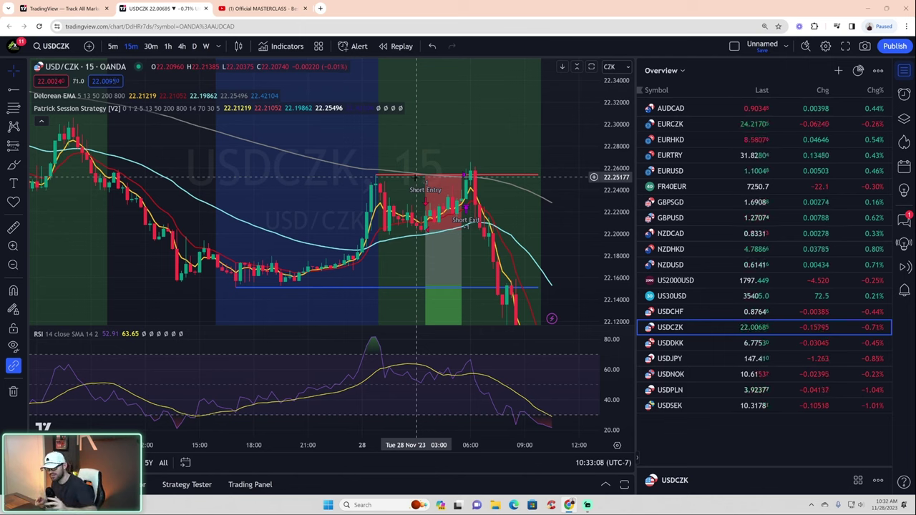
Step: Examine the session short trades on the USDDKK and USDJPY charts, from short entry to short exit
{"action": "key", "text": "Down"}
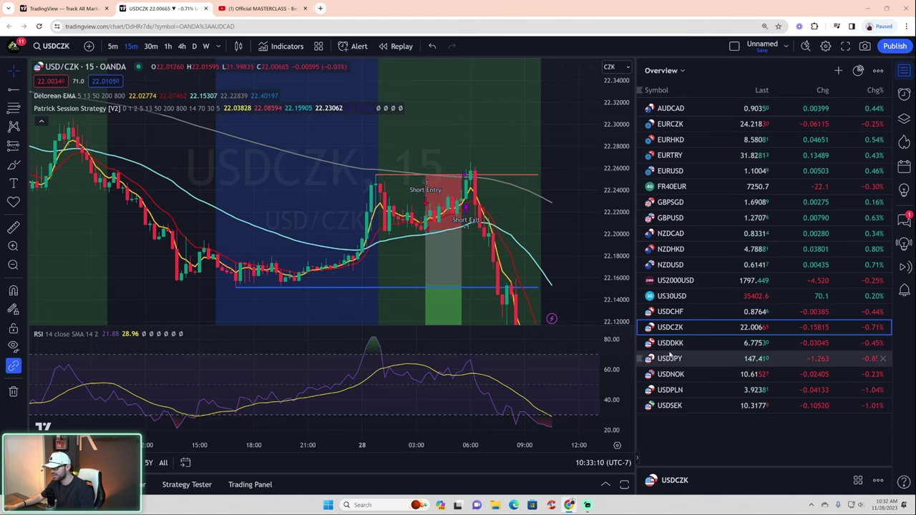
{"action": "scroll", "coordinate": [448, 208], "scroll_direction": "down", "scroll_amount": 3}
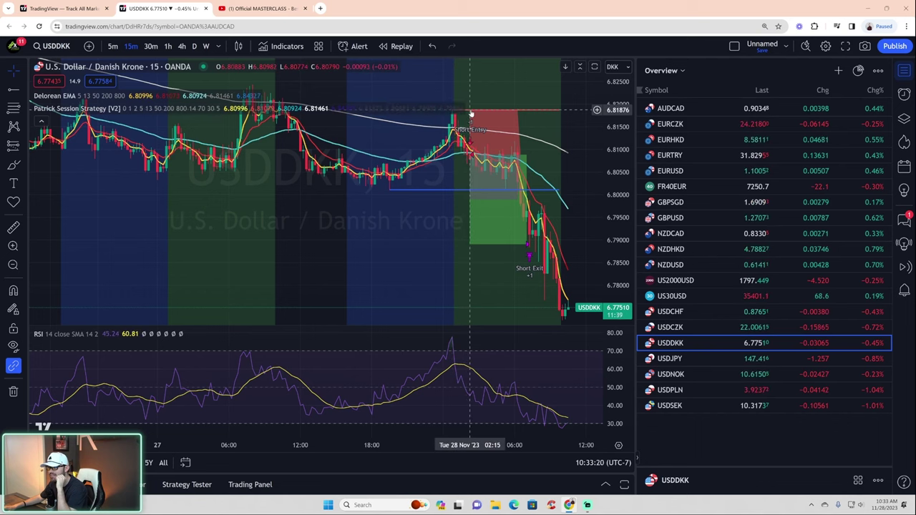
{"action": "left_click_drag", "start_coordinate": [618, 146], "coordinate": [583, 218]}
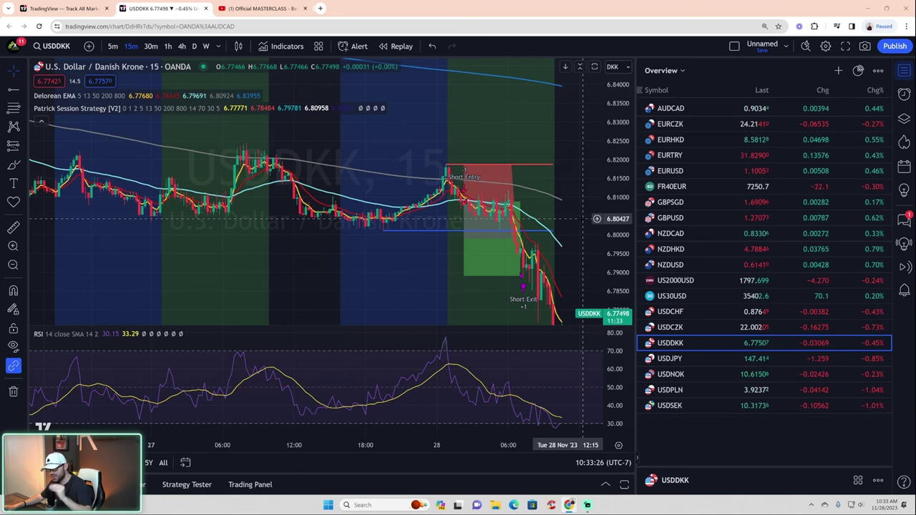
{"action": "left_click", "coordinate": [685, 359]}
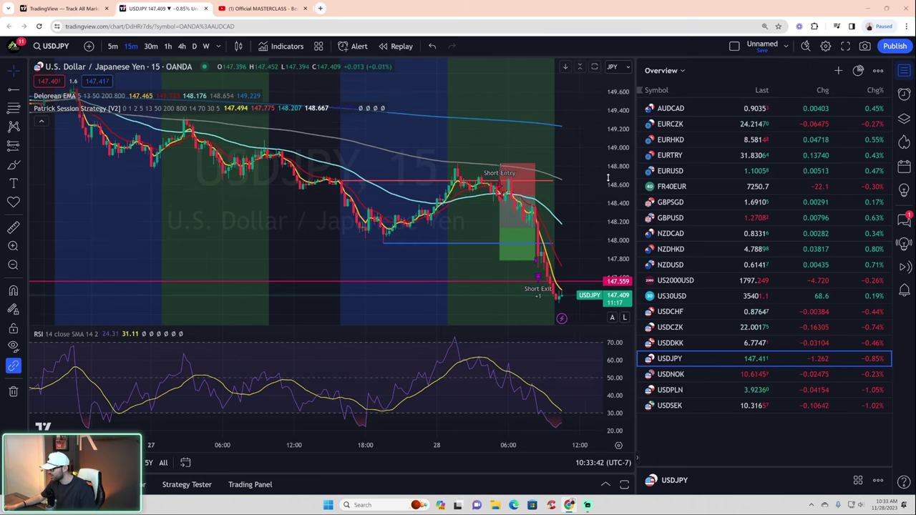
{"action": "left_click_drag", "start_coordinate": [608, 179], "coordinate": [611, 208]}
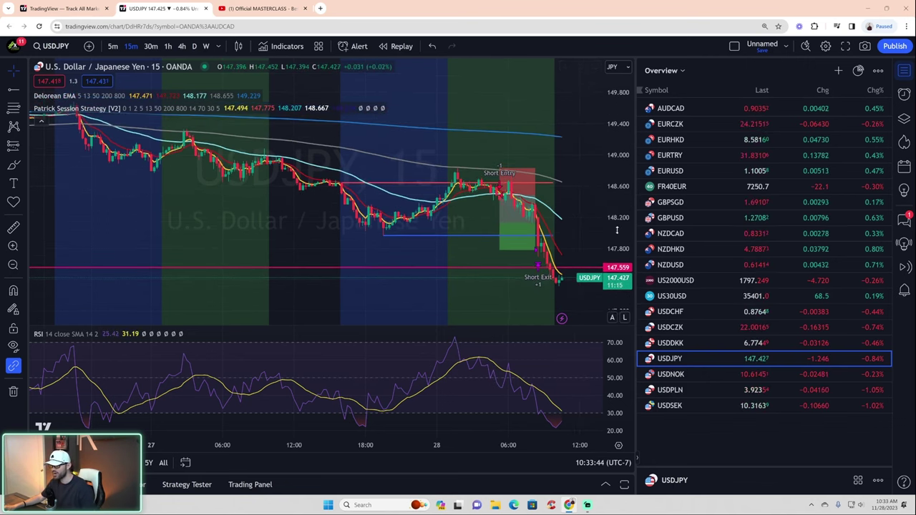
Step: Examine the session short trades on the USDNOK and USDPLN charts against their session lines
{"action": "left_click", "coordinate": [721, 373]}
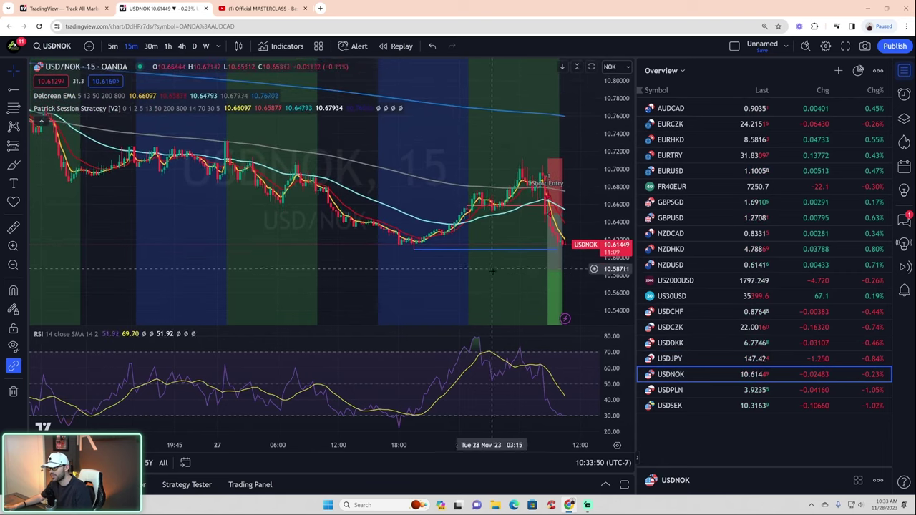
{"action": "left_click_drag", "start_coordinate": [510, 269], "coordinate": [427, 269]}
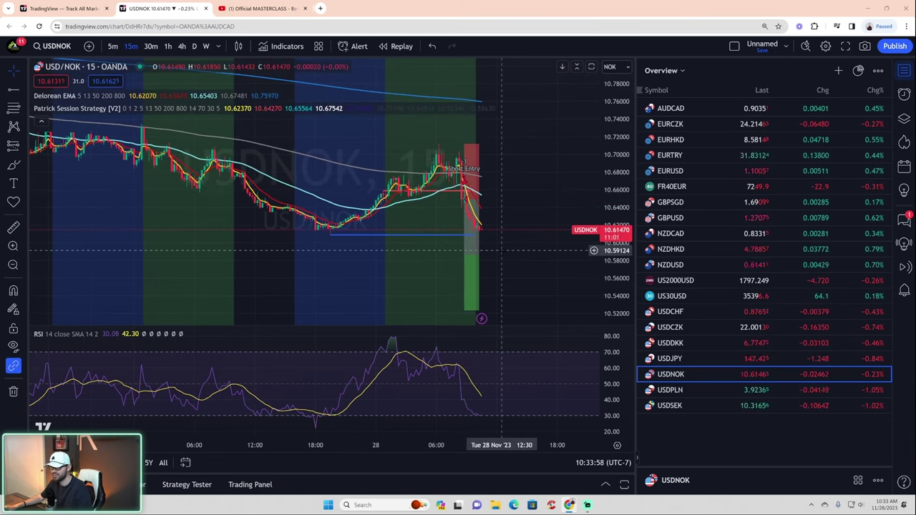
{"action": "left_click", "coordinate": [672, 390]}
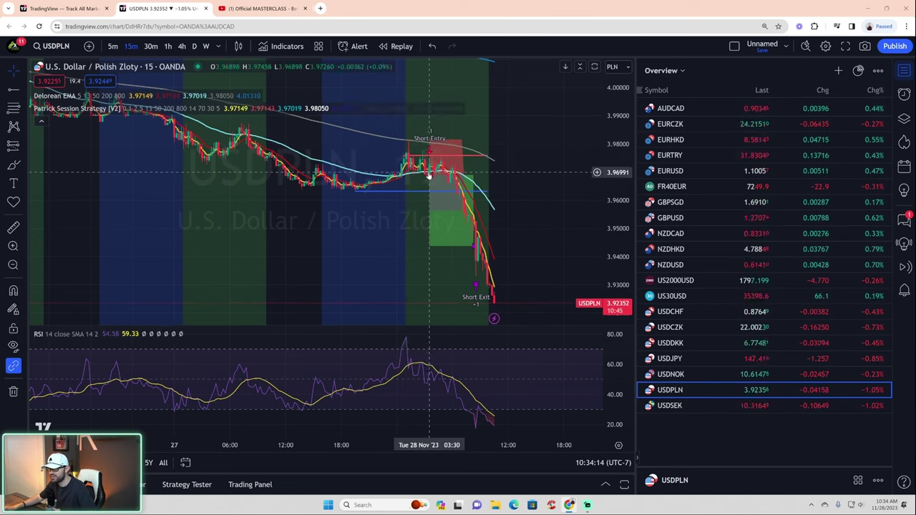
{"action": "left_click_drag", "start_coordinate": [614, 117], "coordinate": [613, 200]}
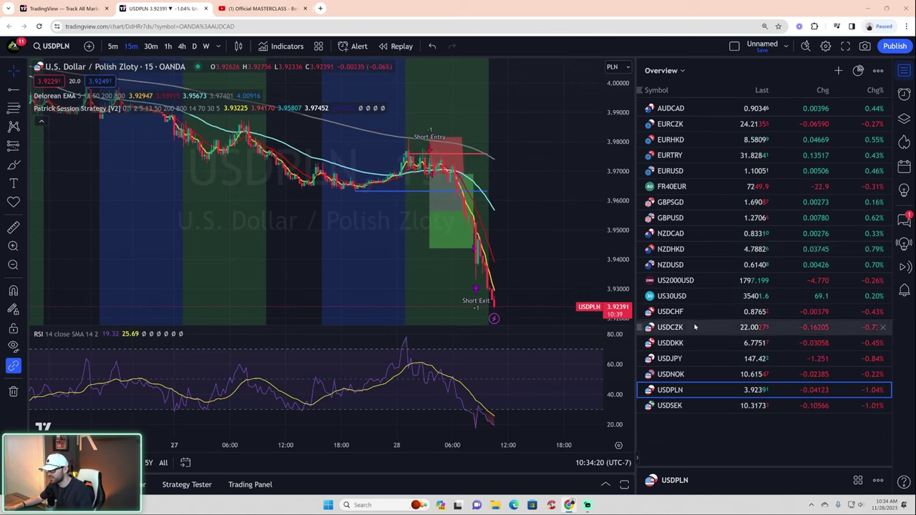
Step: Display the USDSEK chart and place a horizontal ray at 10.44250 along the red session line
{"action": "left_click", "coordinate": [695, 405]}
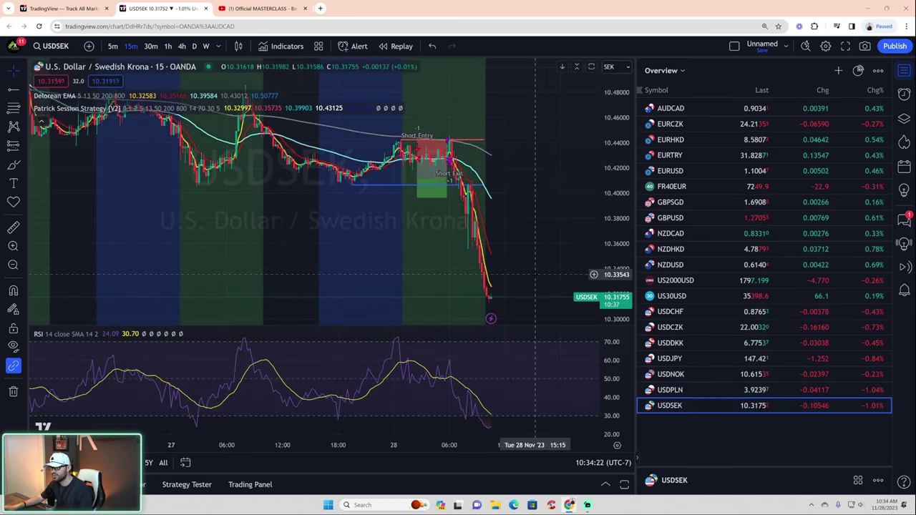
{"action": "scroll", "coordinate": [535, 274], "scroll_direction": "up", "scroll_amount": 2}
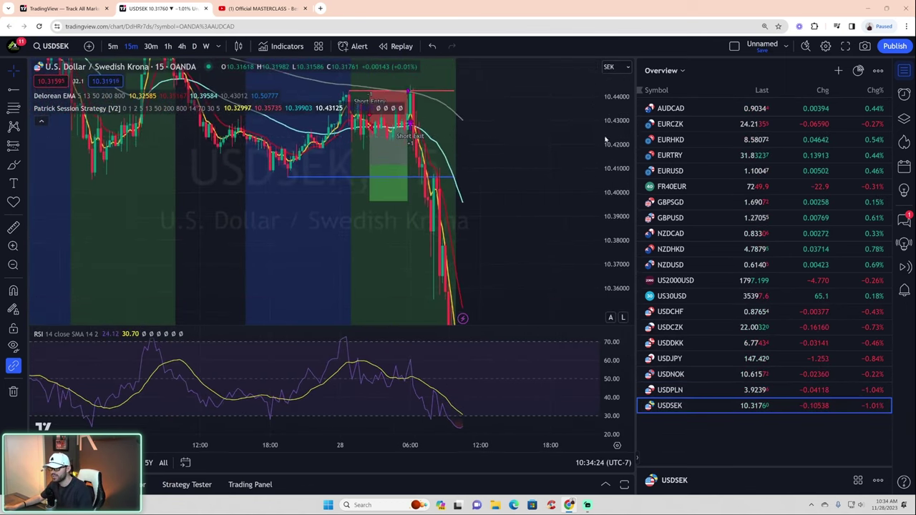
{"action": "scroll", "coordinate": [569, 241], "scroll_direction": "up", "scroll_amount": 1}
{"action": "scroll", "coordinate": [610, 249], "scroll_direction": "up", "scroll_amount": 1}
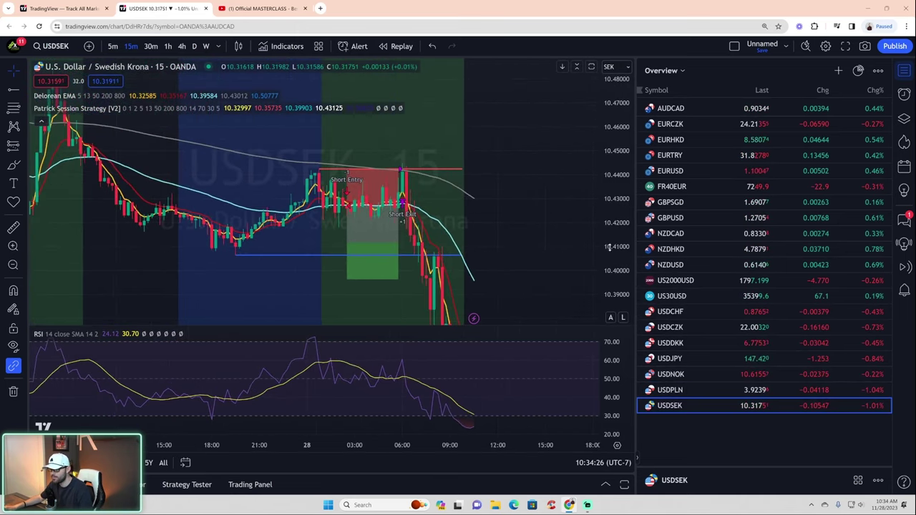
{"action": "left_click_drag", "start_coordinate": [610, 248], "coordinate": [613, 212]}
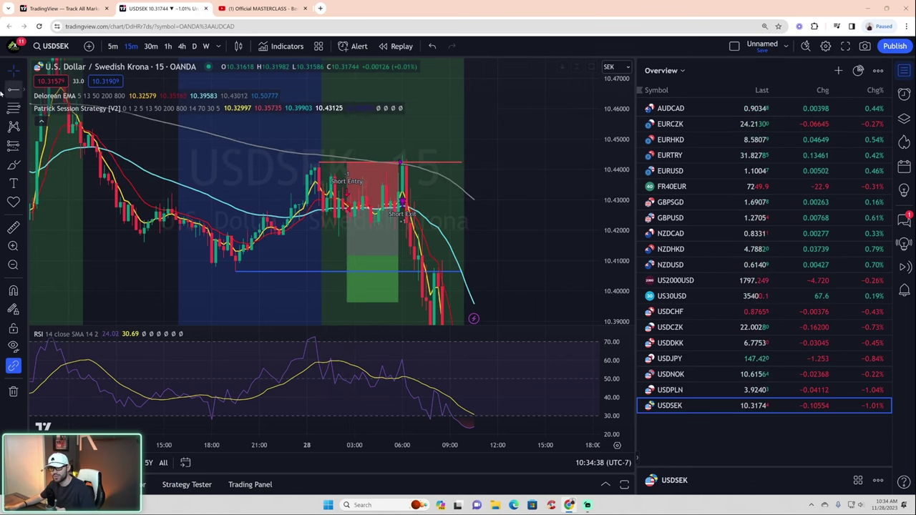
{"action": "left_click", "coordinate": [299, 162]}
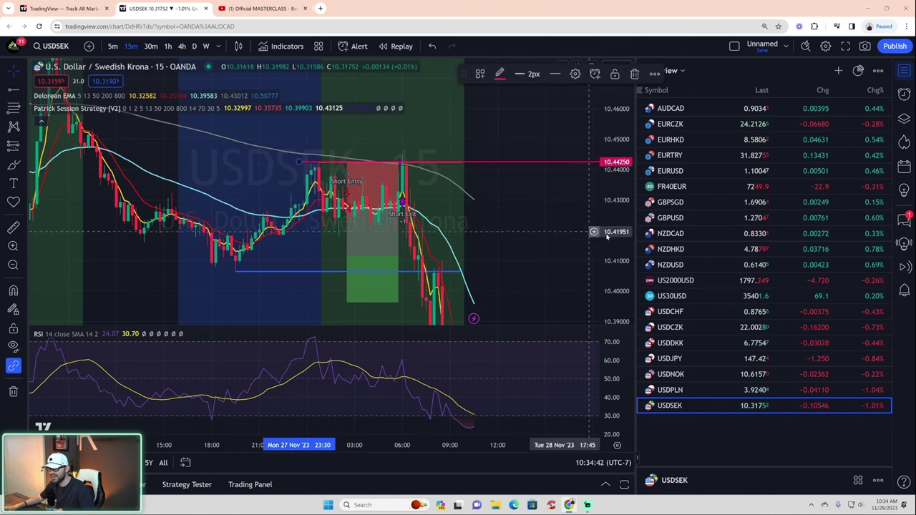
Step: Place a short position on USDSEK just after the short exit, with entry at 10.42272 and stop at 10.44560
{"action": "left_click_drag", "start_coordinate": [611, 245], "coordinate": [610, 221]}
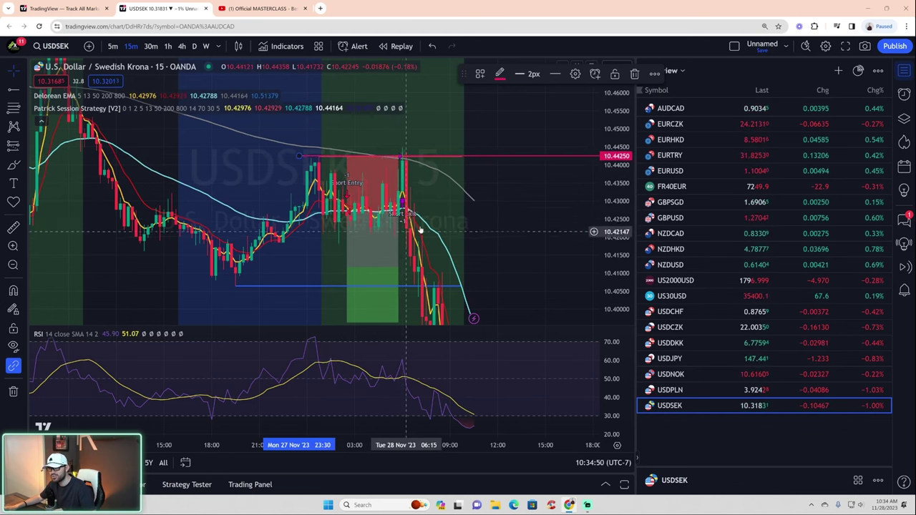
{"action": "left_click_drag", "start_coordinate": [609, 196], "coordinate": [609, 243]}
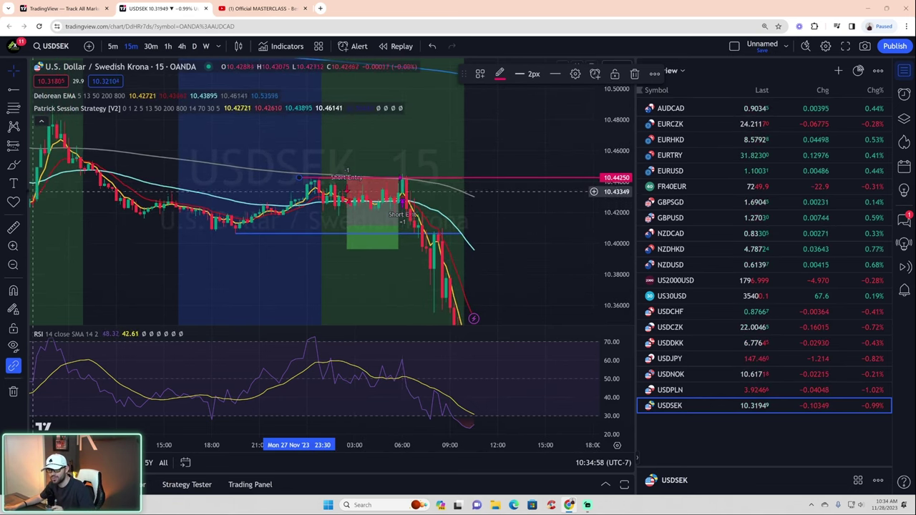
{"action": "left_click", "coordinate": [20, 148]}
{"action": "left_click", "coordinate": [57, 179]}
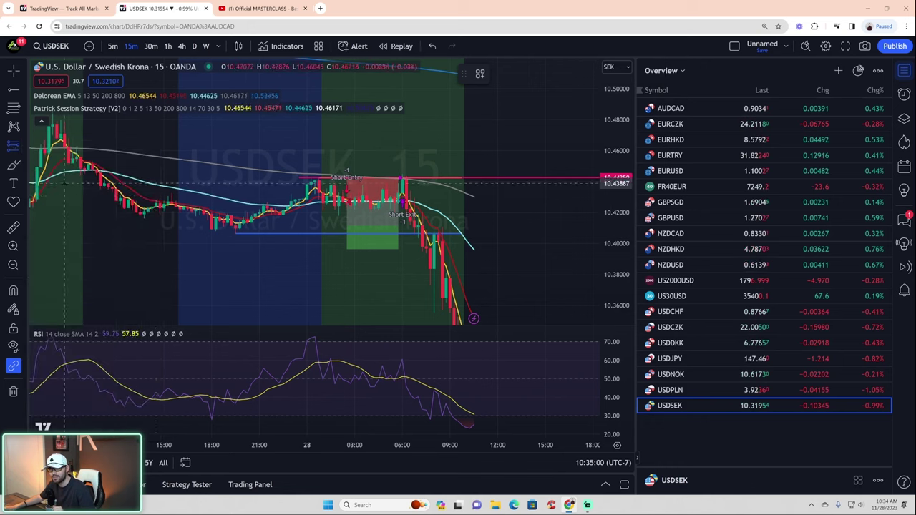
{"action": "left_click", "coordinate": [409, 208]}
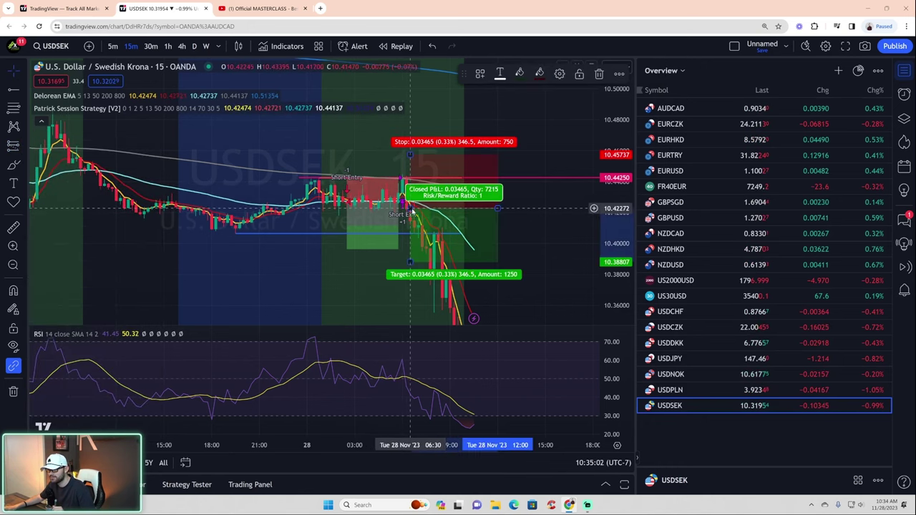
{"action": "left_click_drag", "start_coordinate": [409, 156], "coordinate": [409, 172]}
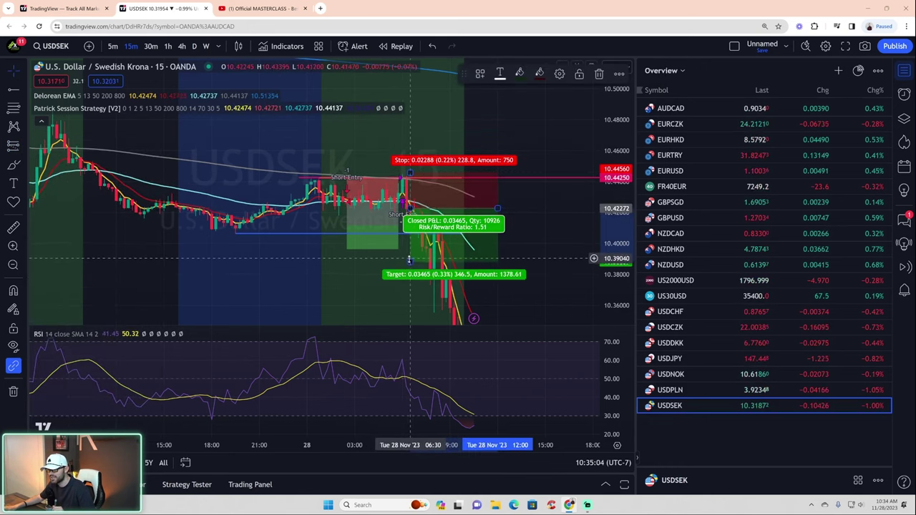
Step: Lower the USDSEK short position's target along the decline to 10.32796
{"action": "left_click_drag", "start_coordinate": [410, 262], "coordinate": [409, 319]}
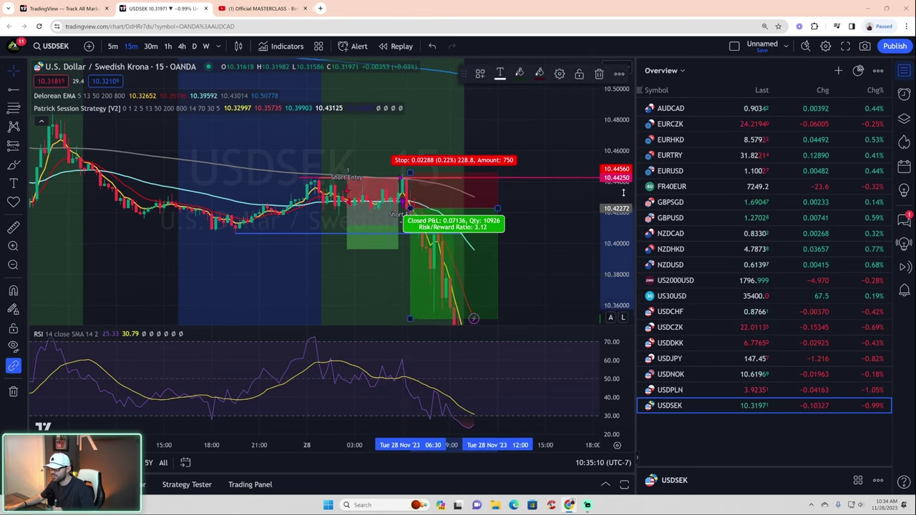
{"action": "left_click_drag", "start_coordinate": [624, 192], "coordinate": [620, 261]}
{"action": "left_click_drag", "start_coordinate": [412, 275], "coordinate": [411, 295]}
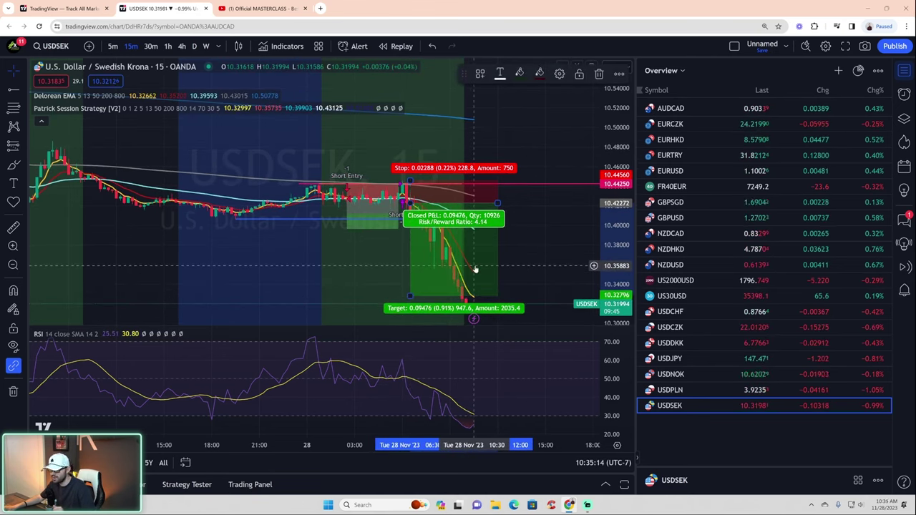